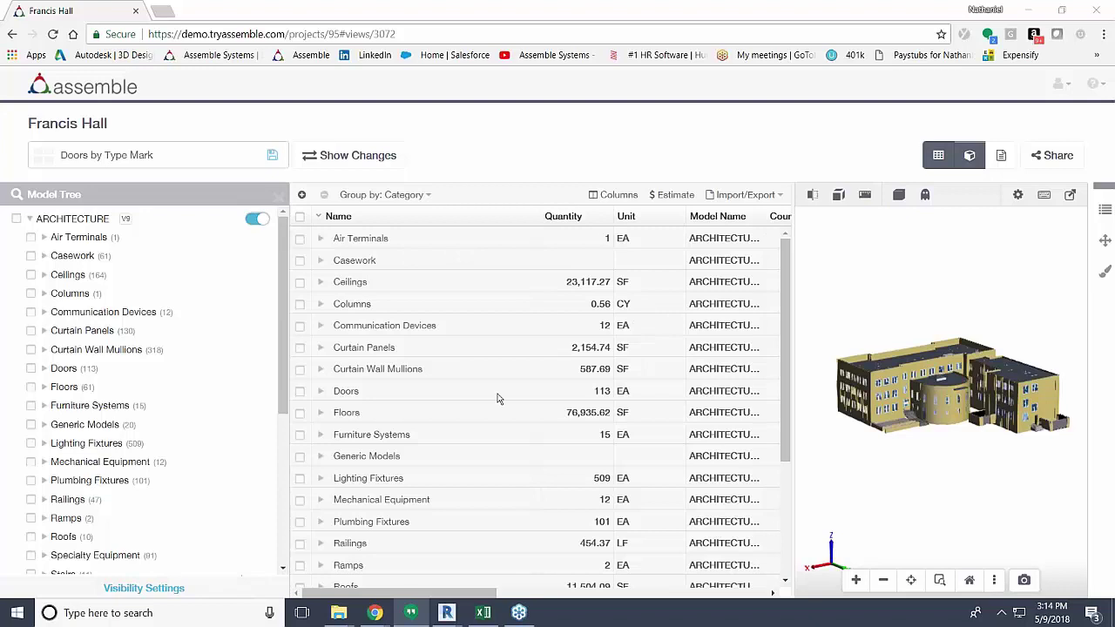
Add a visibility rule showing only the Doors category, then close the visibility panel
left_click(143, 588)
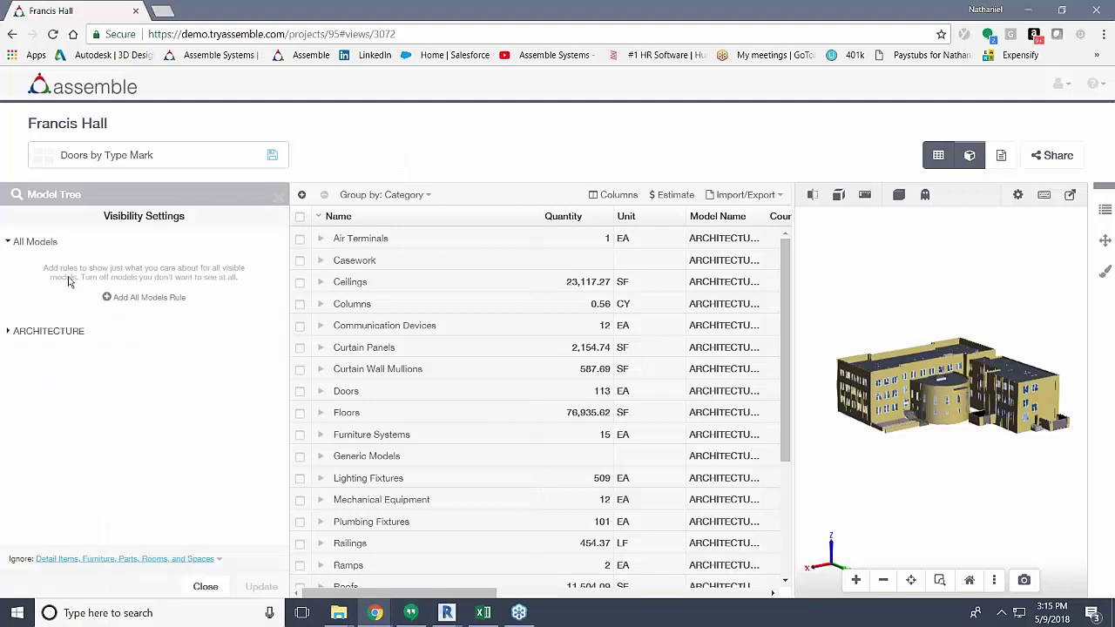
left_click(143, 297)
left_click(194, 298)
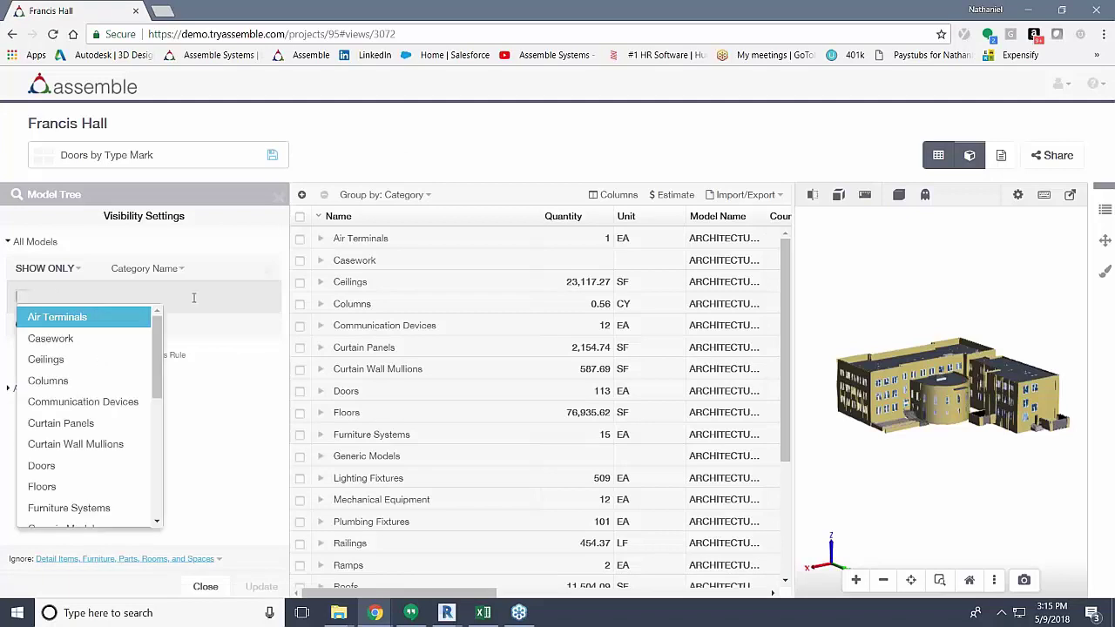
type("d")
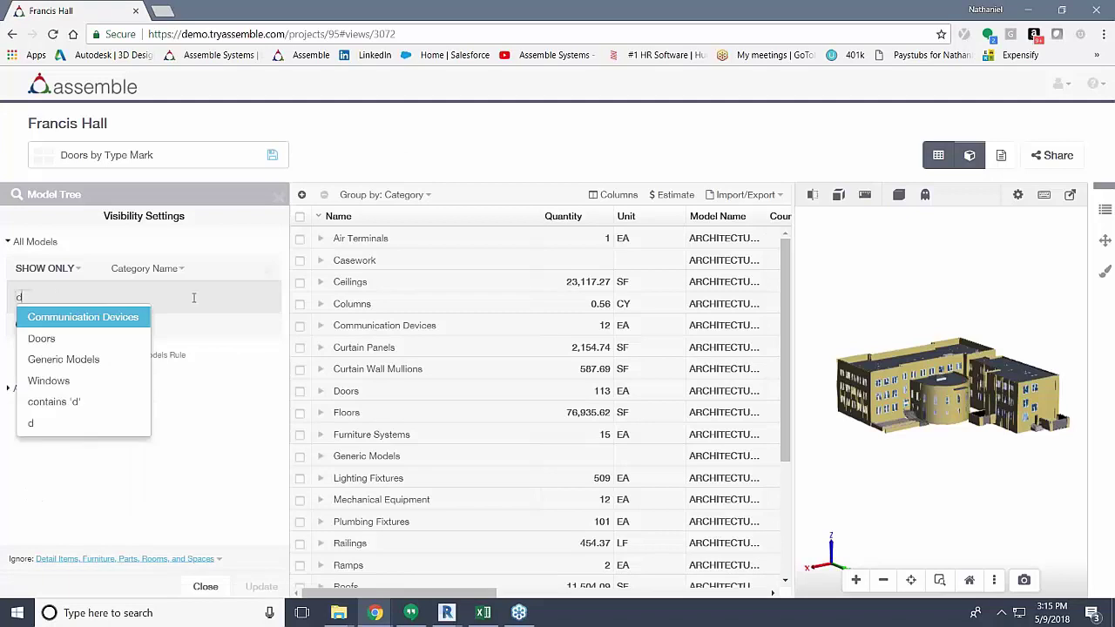
type("oo")
key("Return")
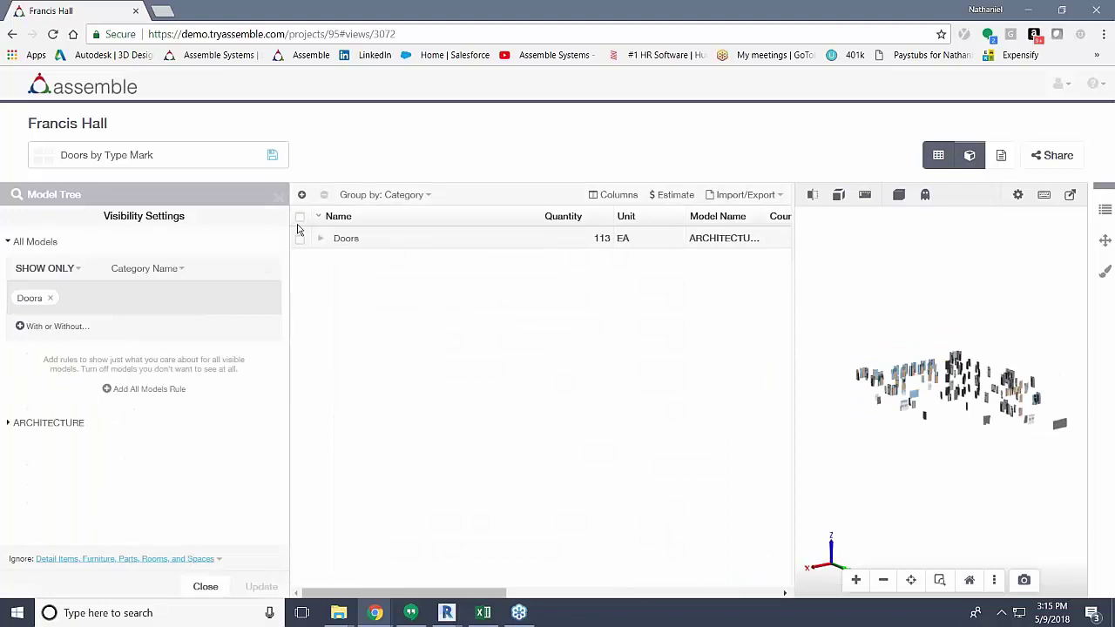
left_click(279, 196)
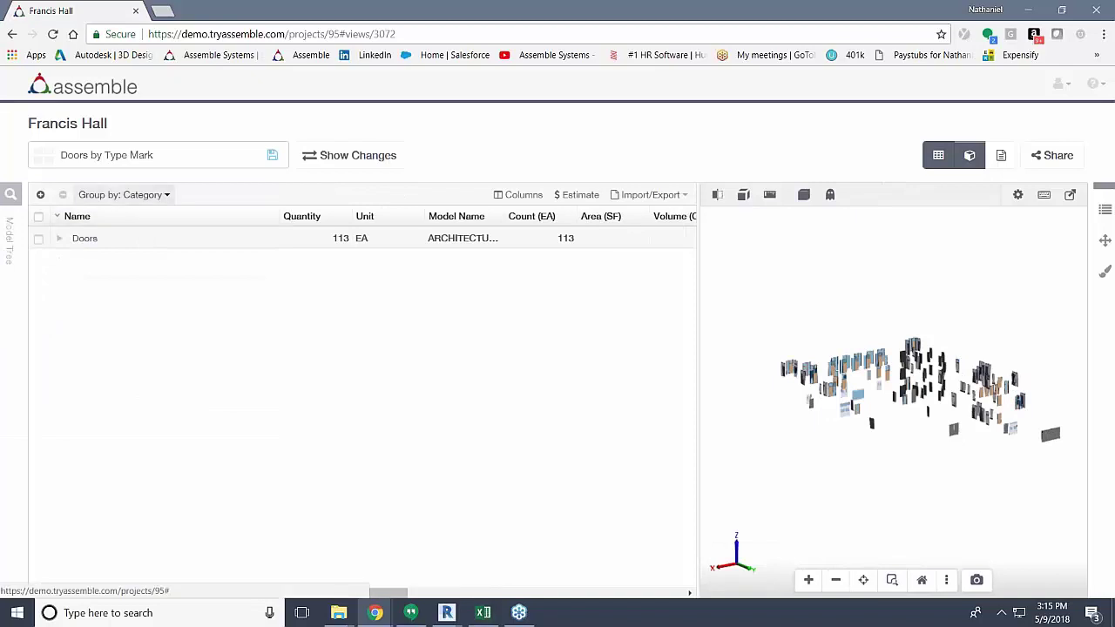
Group the door table by Type Mark
left_click(120, 194)
scroll(185, 296, "down", 3)
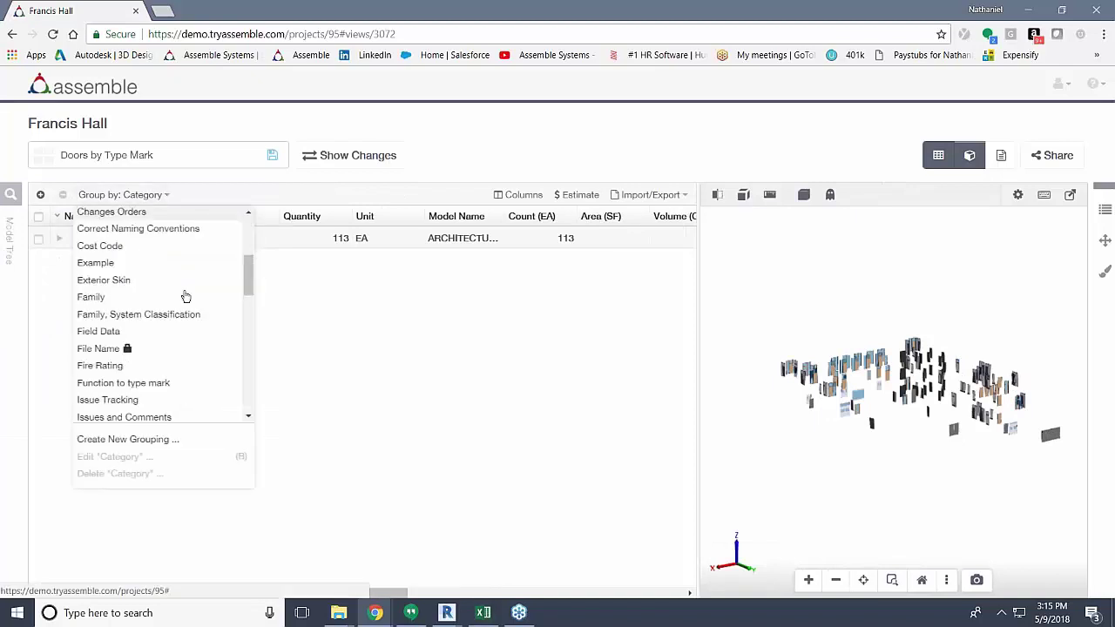
scroll(186, 297, "down", 6)
scroll(187, 300, "down", 6)
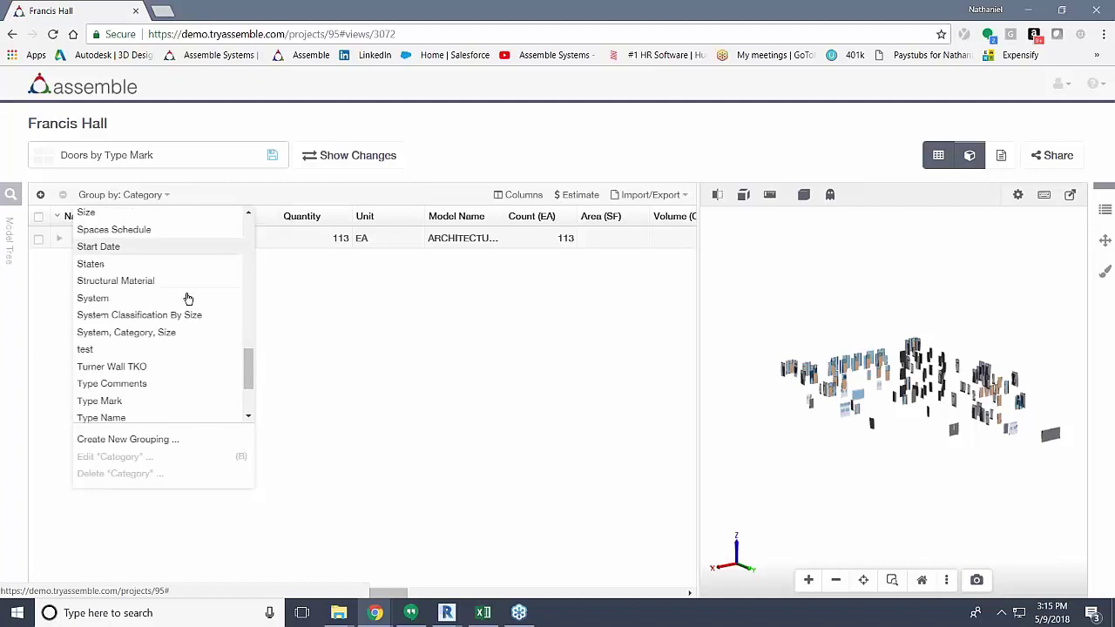
left_click(186, 302)
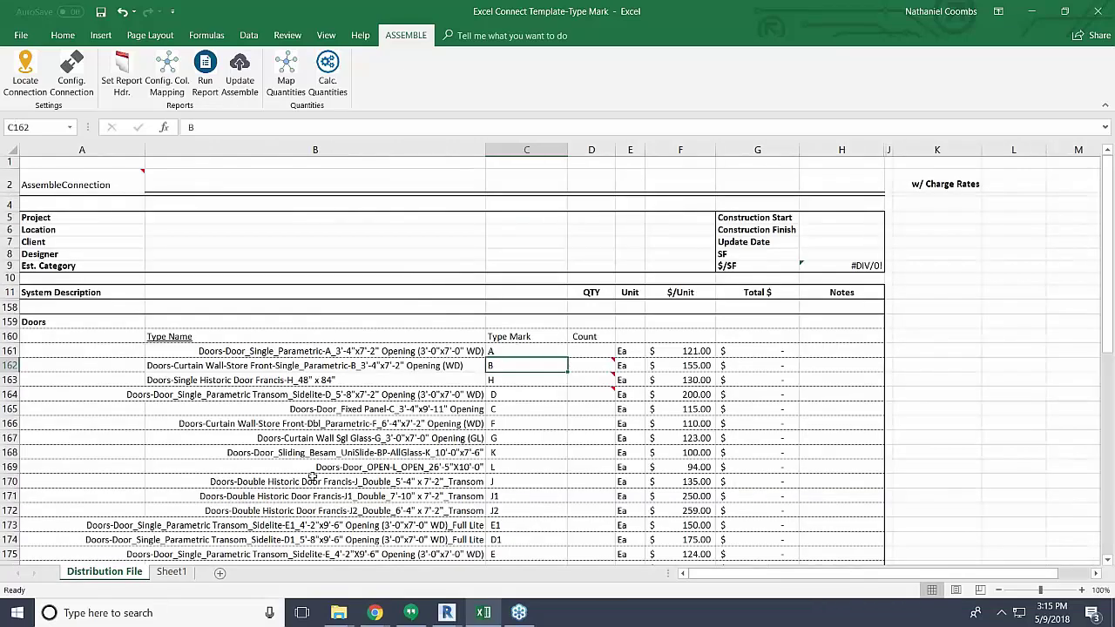
scroll(311, 476, "down", 3)
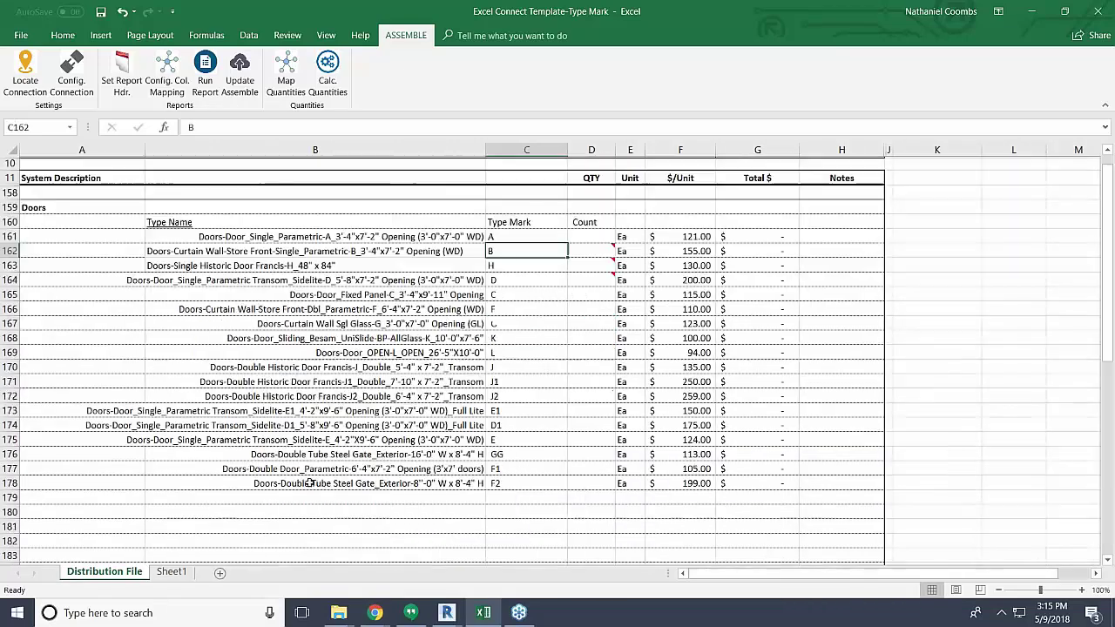
scroll(309, 483, "up", 3)
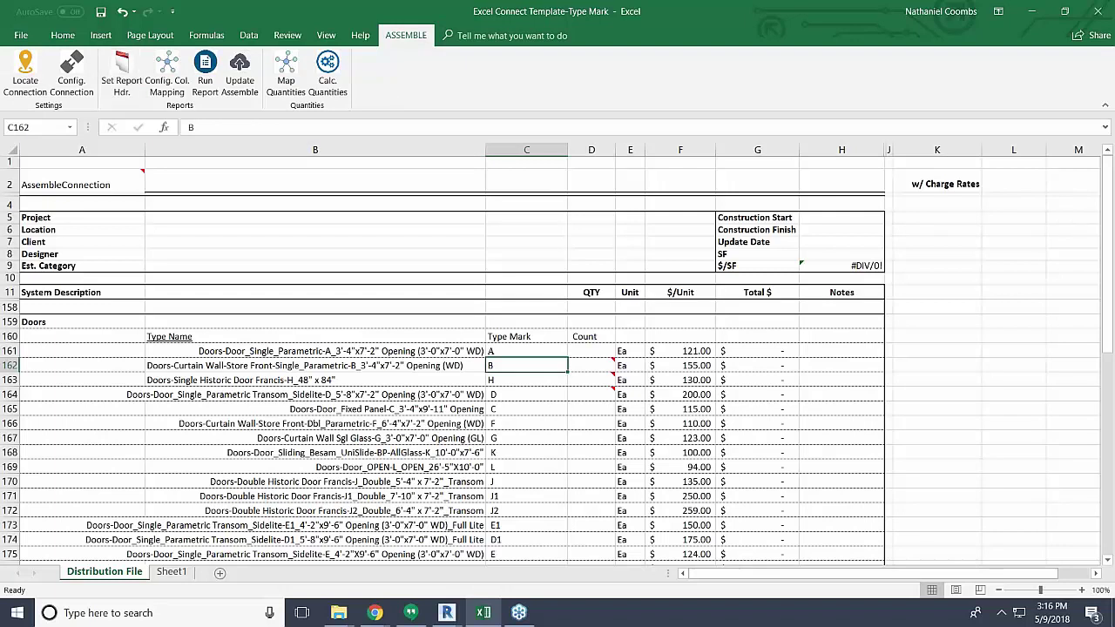
Connect the report to Assemble's Francis Hall project, ARCHITECTURE model, Latest version, entering the account password
left_click(113, 183)
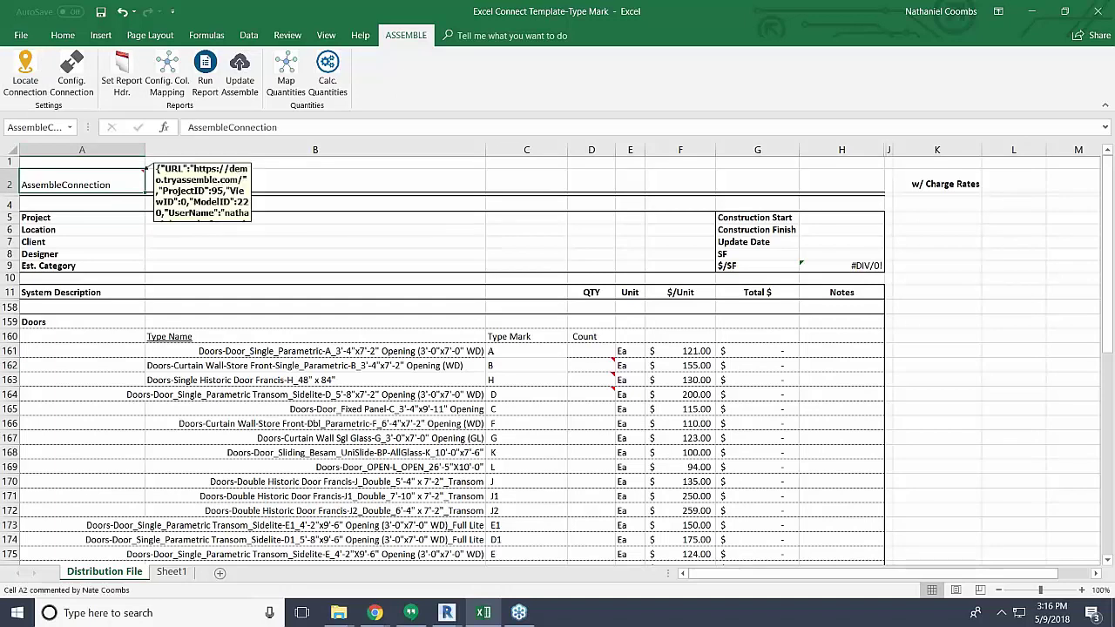
left_click(72, 74)
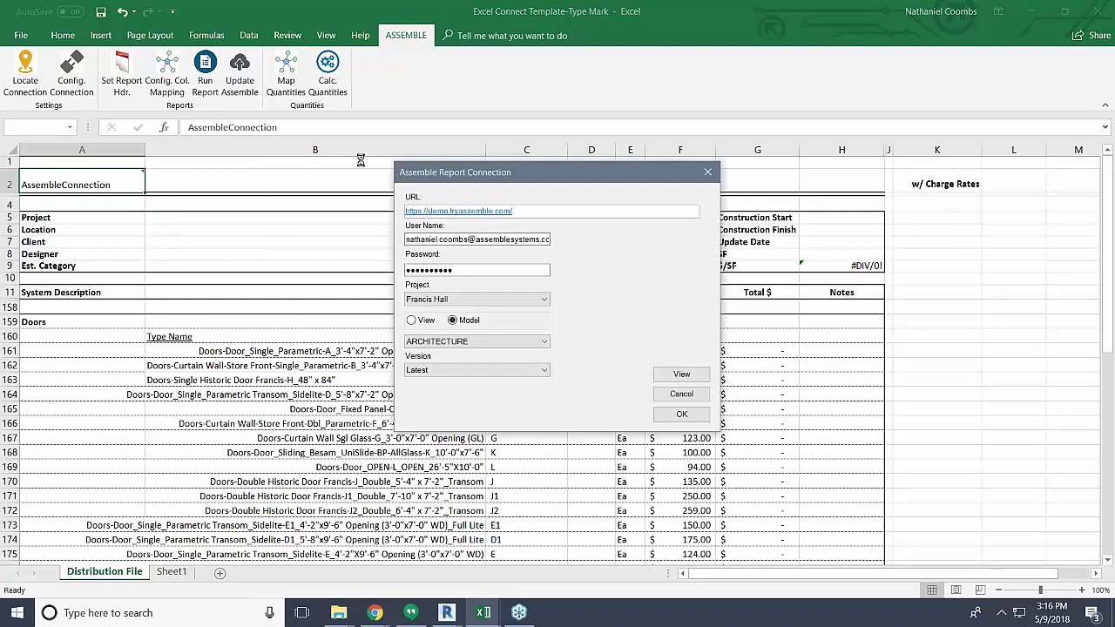
left_click(407, 269)
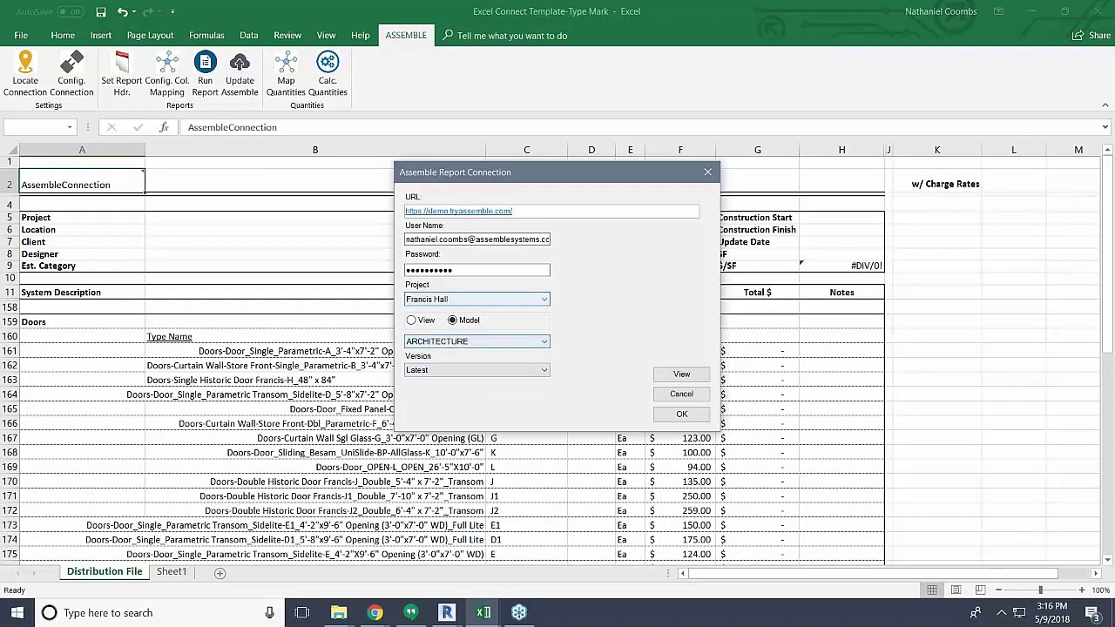
key("Return")
scroll(384, 335, "down", 2)
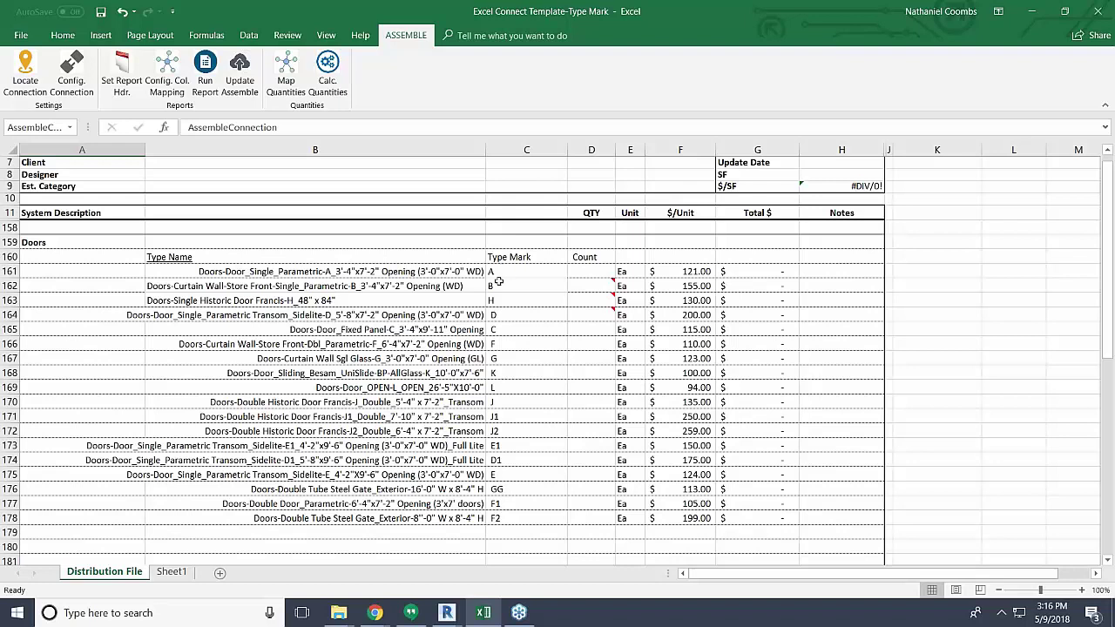
Map cell D161 to the Count quantity, filtered by Type Mark value A
left_click(594, 272)
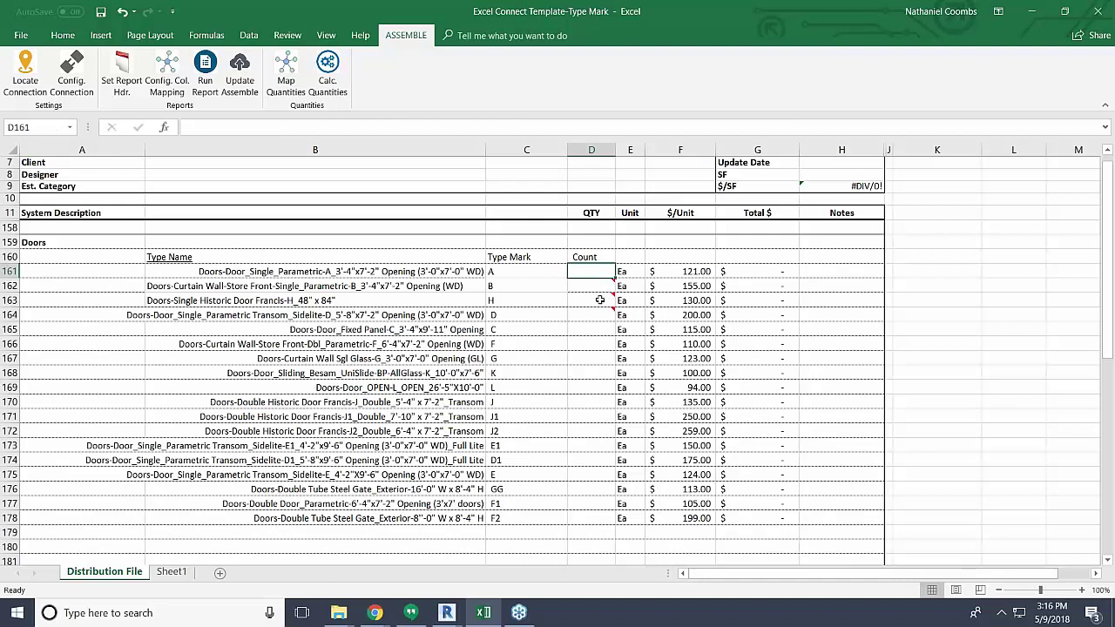
left_click(286, 82)
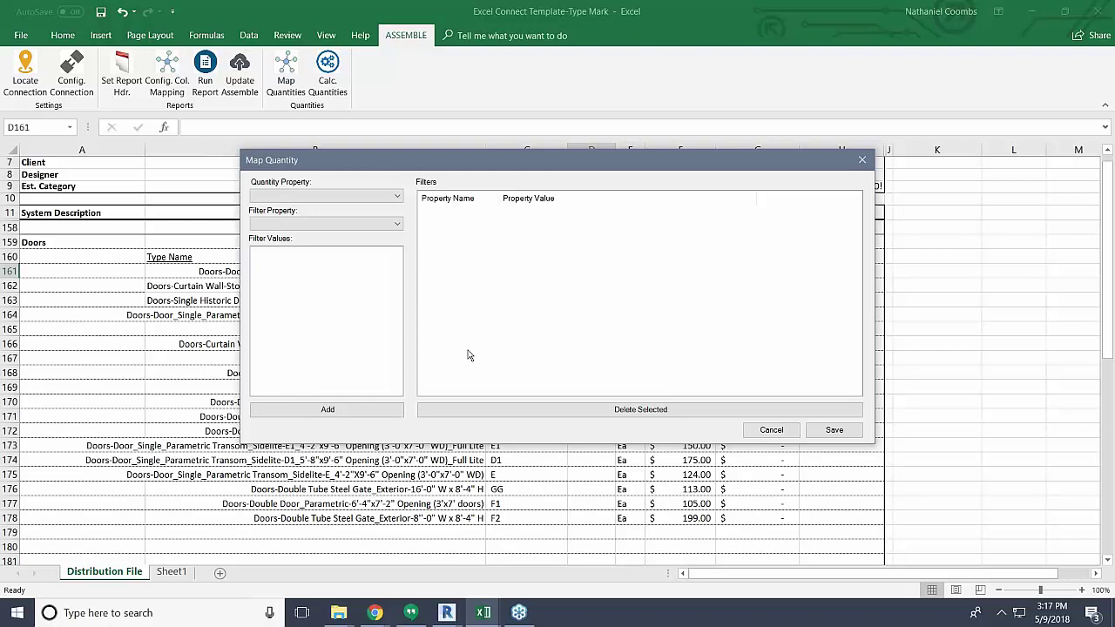
left_click_drag(540, 160, 505, 149)
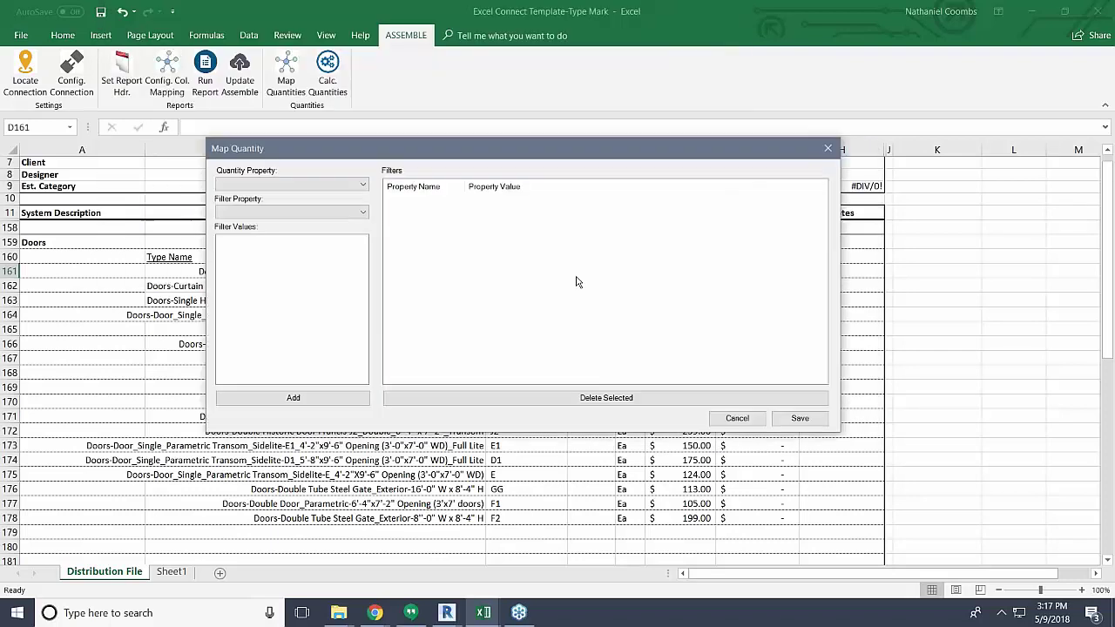
left_click(367, 175)
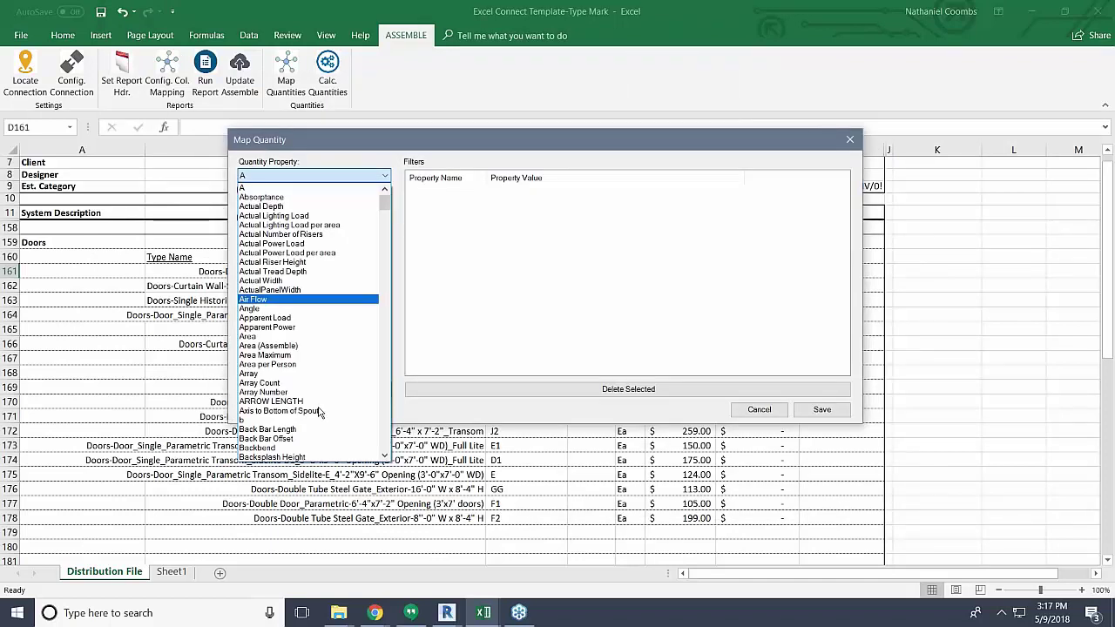
scroll(320, 383, "down", 2)
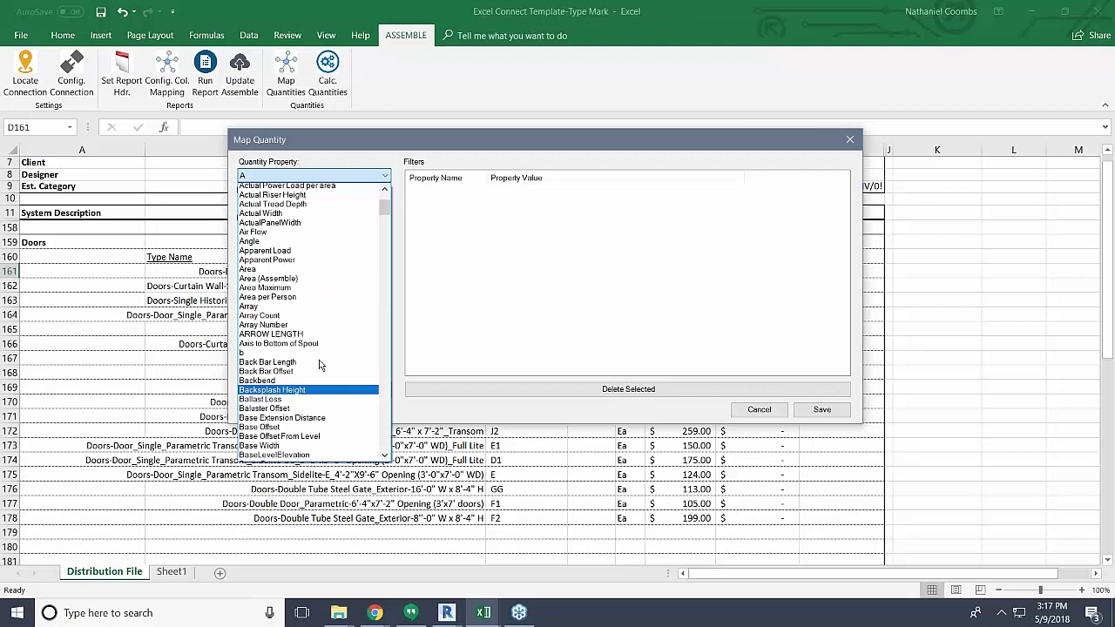
scroll(379, 209, "down", 10)
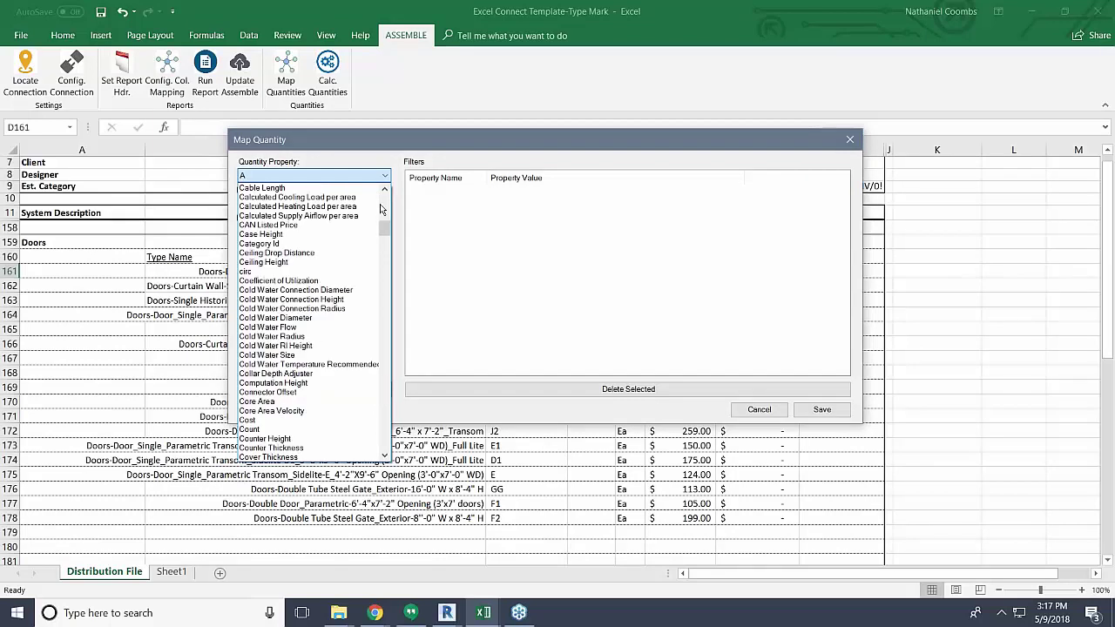
left_click(249, 429)
left_click(314, 203)
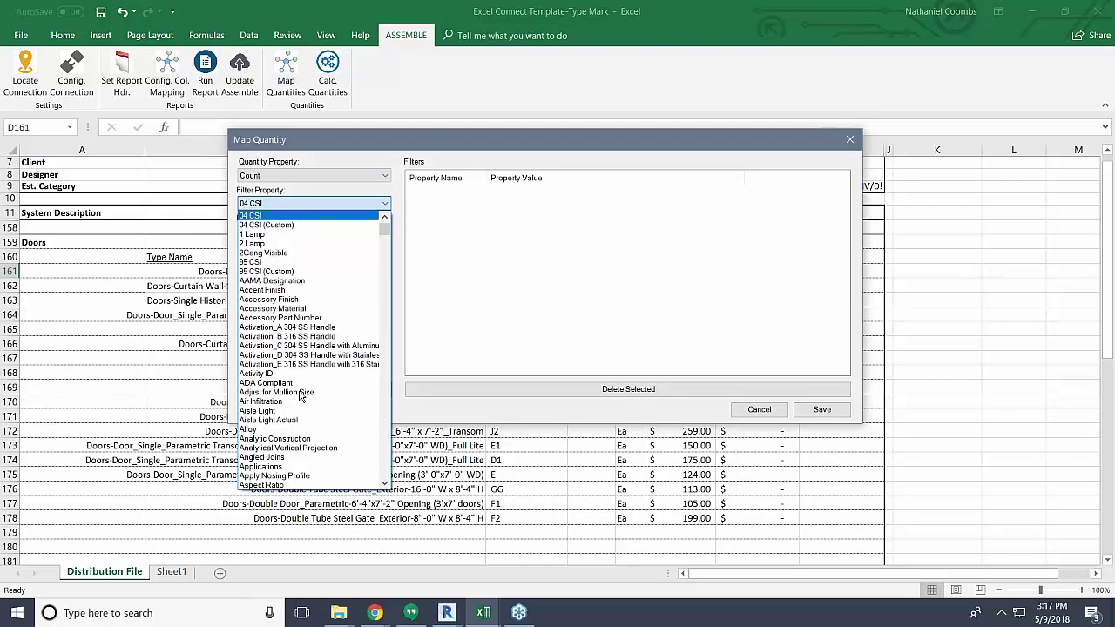
scroll(300, 397, "down", 20)
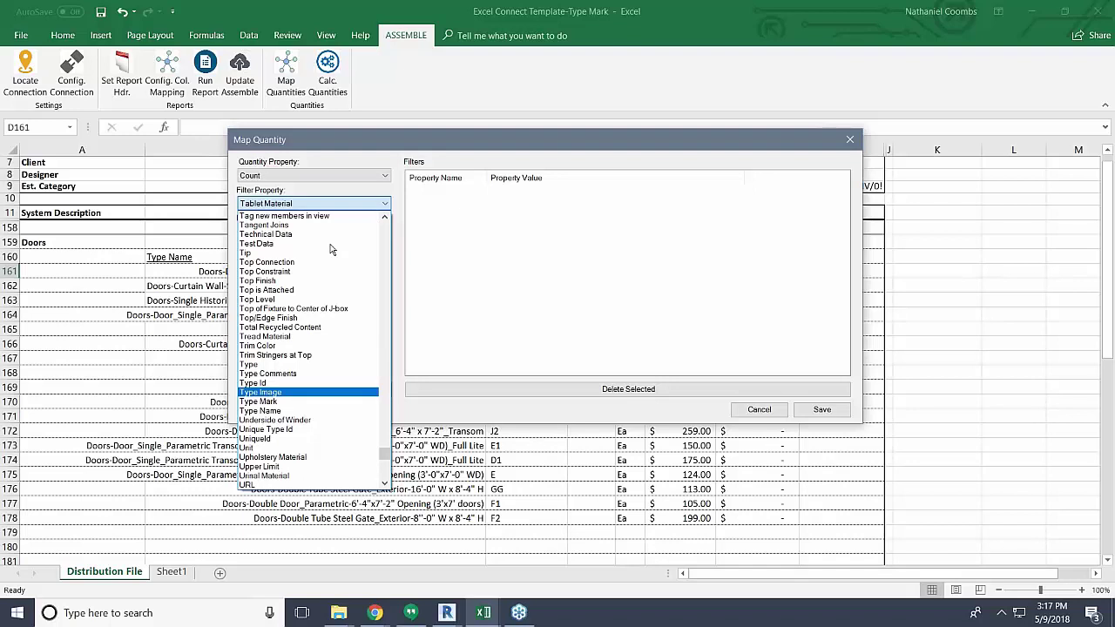
key("Down")
key("Return")
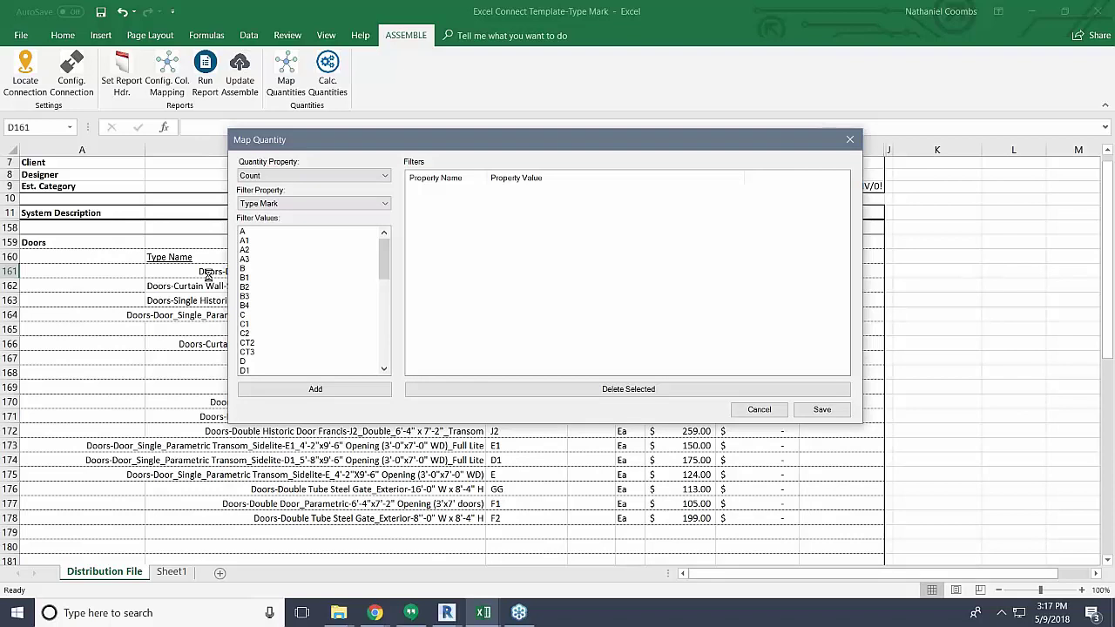
left_click_drag(287, 140, 245, 335)
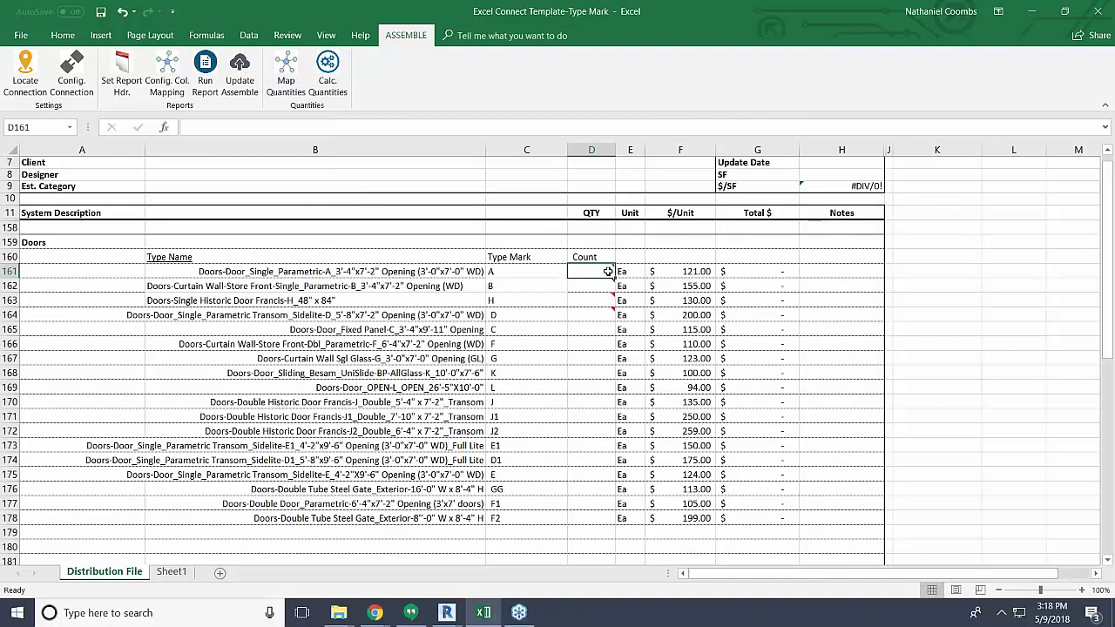
Select cell D162 for the door type B count
mouse_move(606, 272)
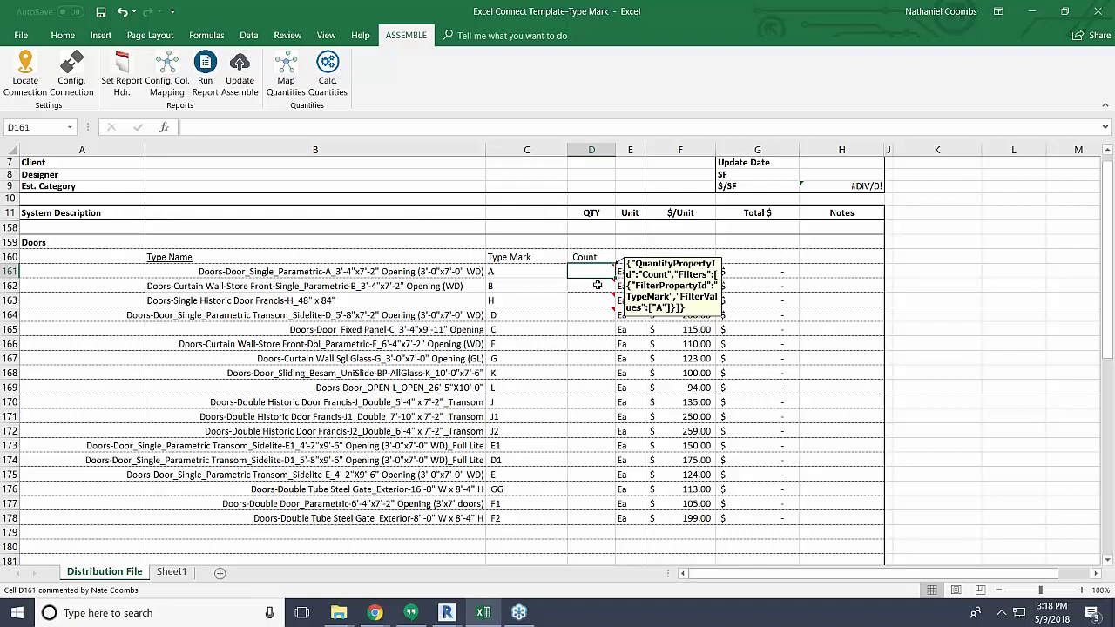
left_click(598, 285)
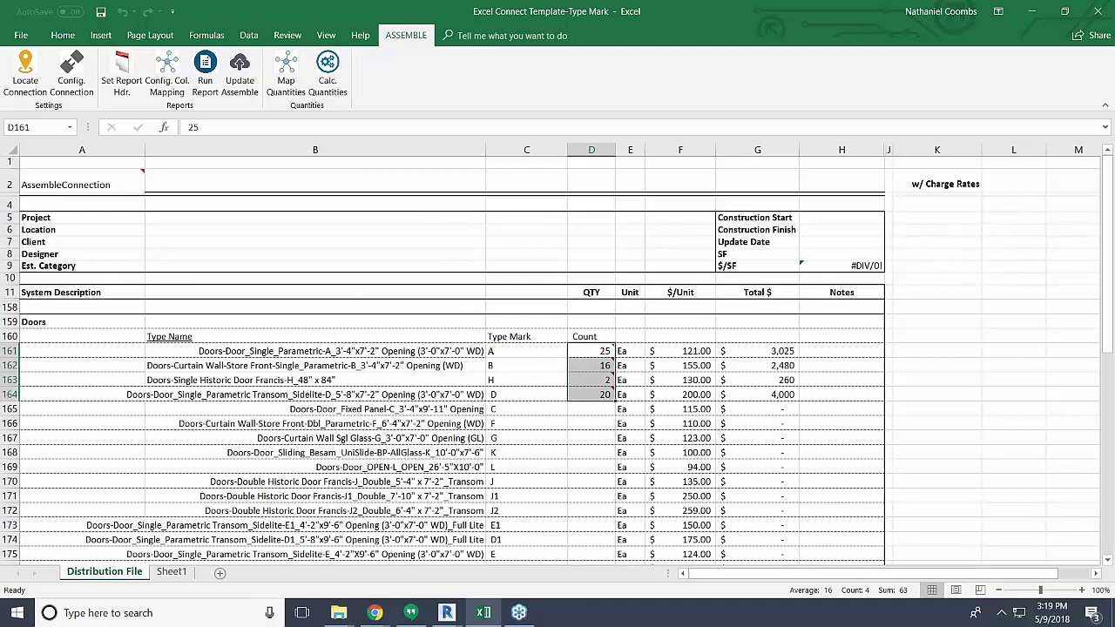
Reopen the Assemble connection settings, then restore the Excel window to a smaller size
left_click(71, 74)
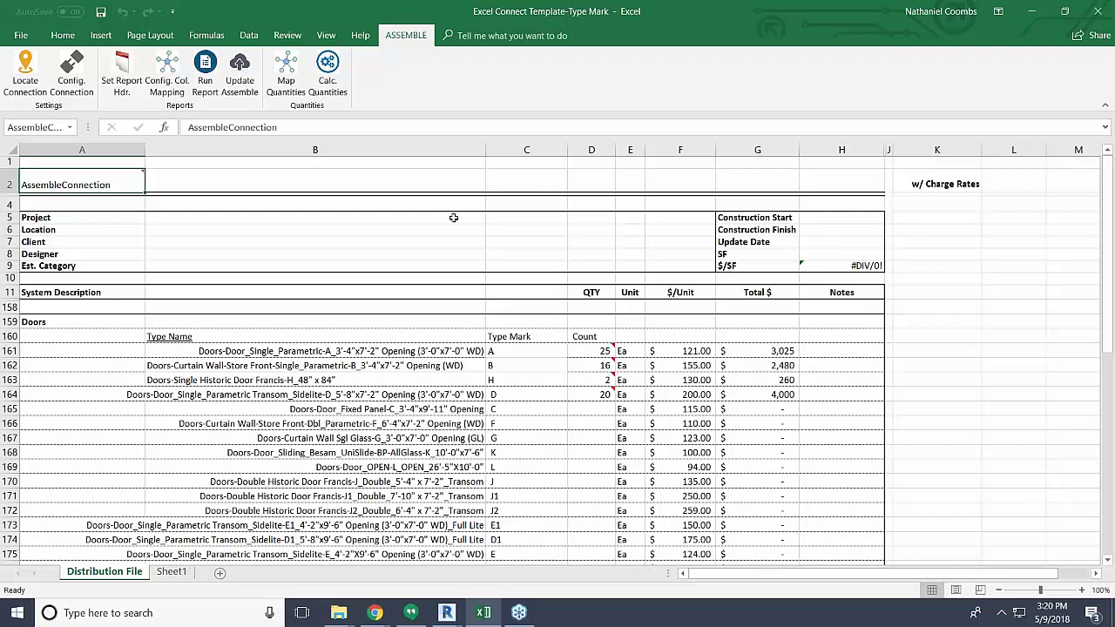
double_click(449, 17)
Move the Excel window over Assemble, check the Count column, then minimize Excel
left_click_drag(764, 15, 694, 12)
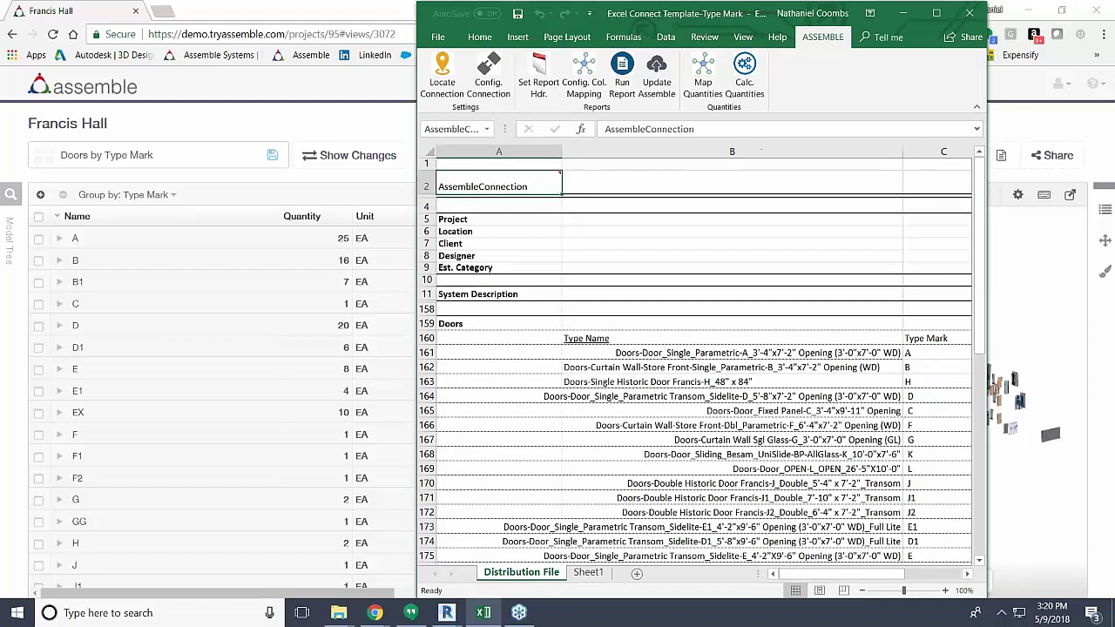
scroll(697, 357, "right", 2)
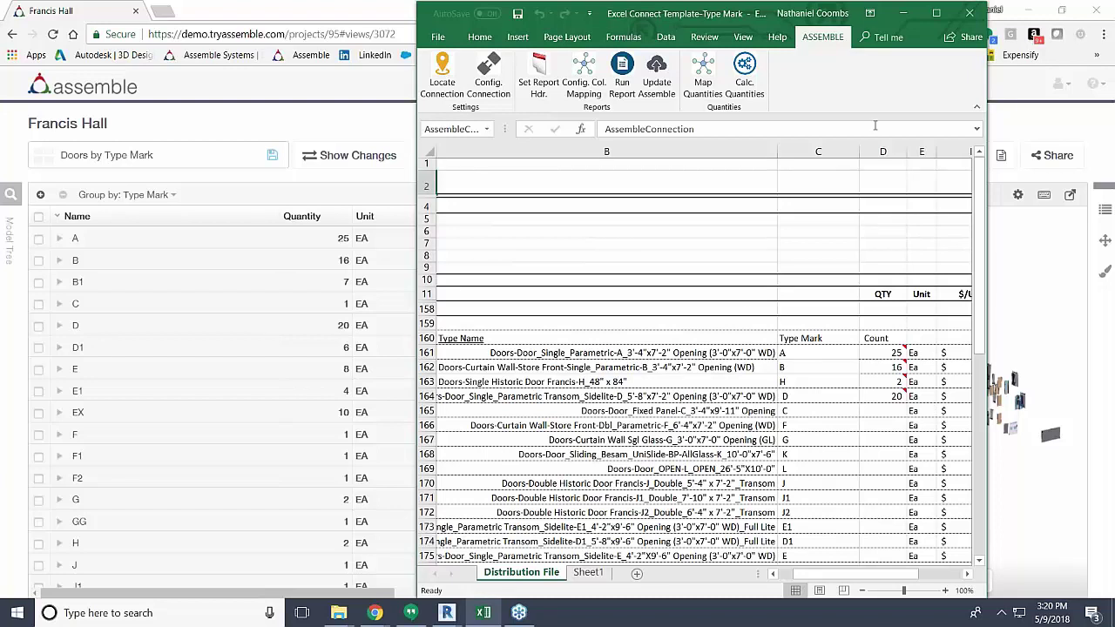
key("super+Down")
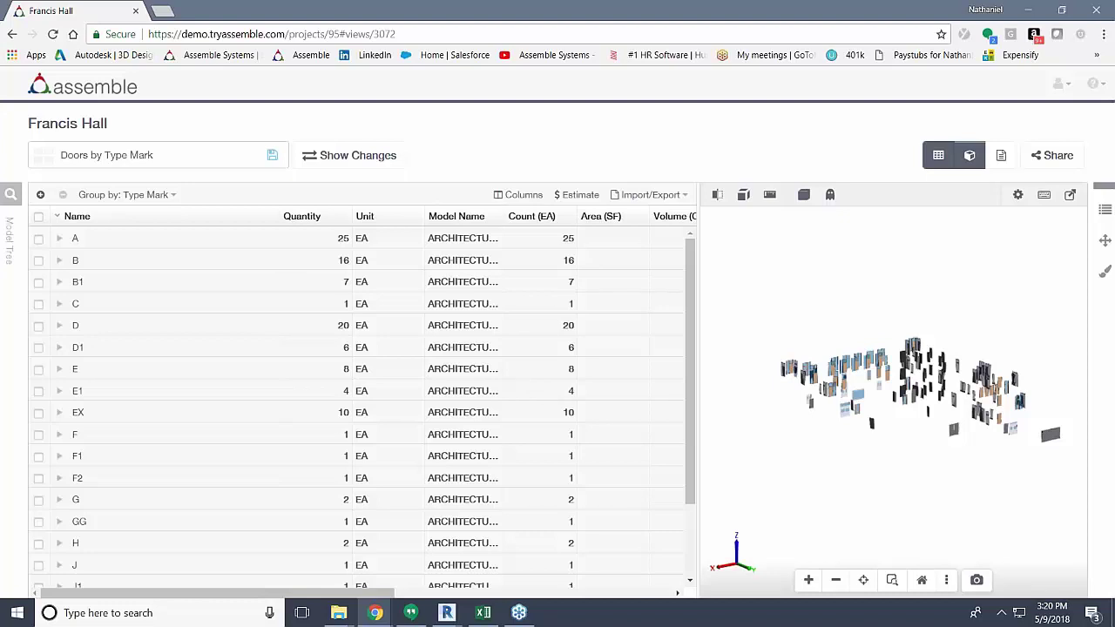
Regroup the doors by Zone/Area, showing all 113 as Not Assigned
left_click(126, 194)
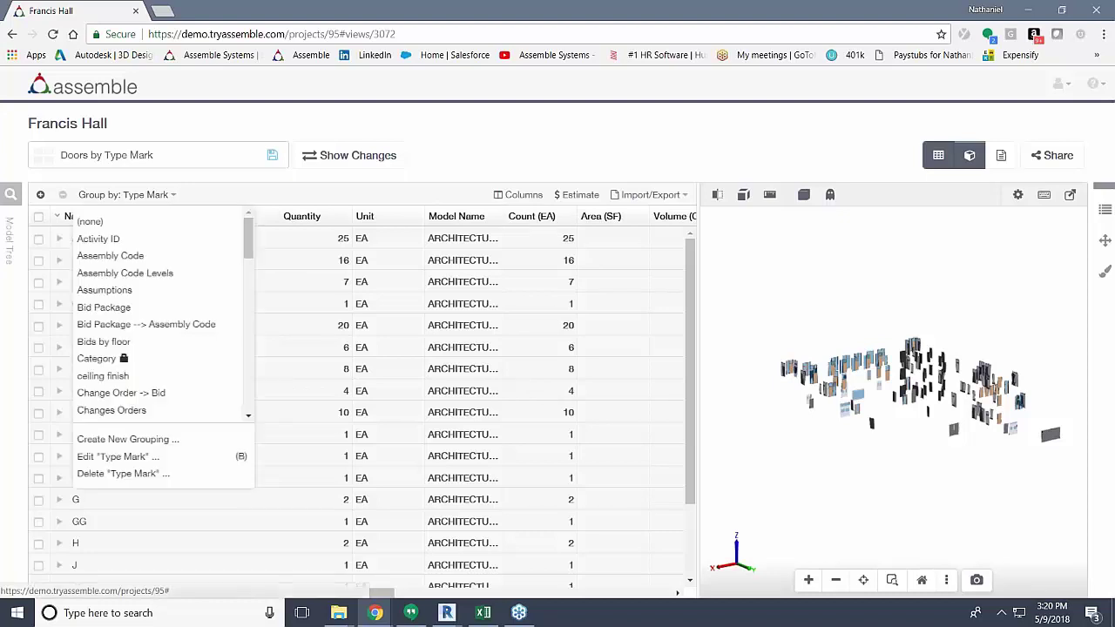
scroll(174, 259, "down", 3)
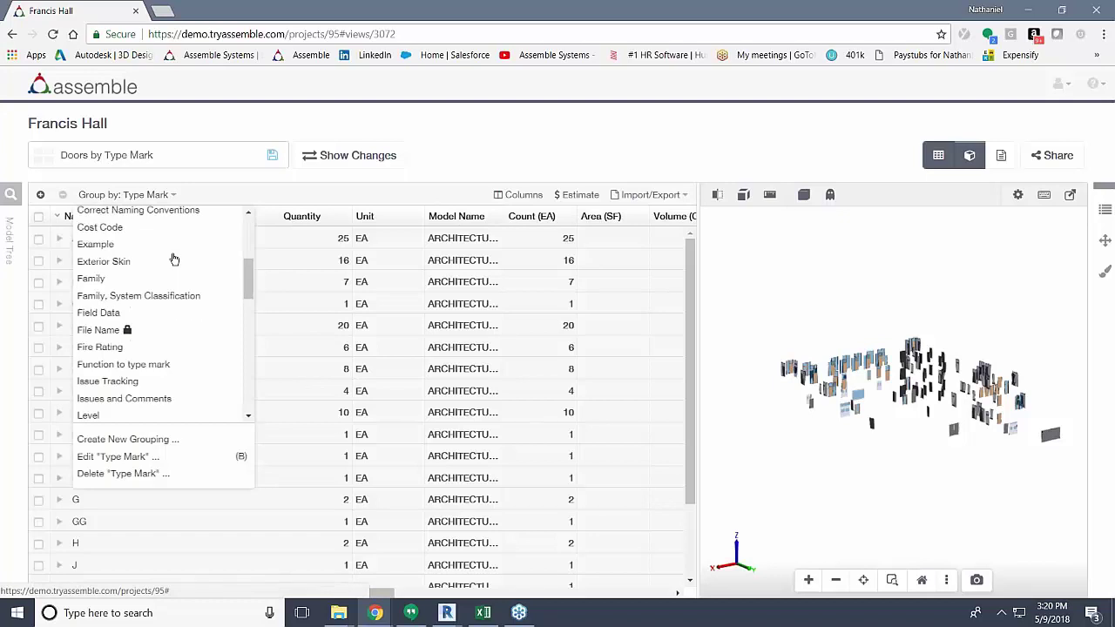
scroll(169, 328, "down", 3)
scroll(166, 348, "down", 3)
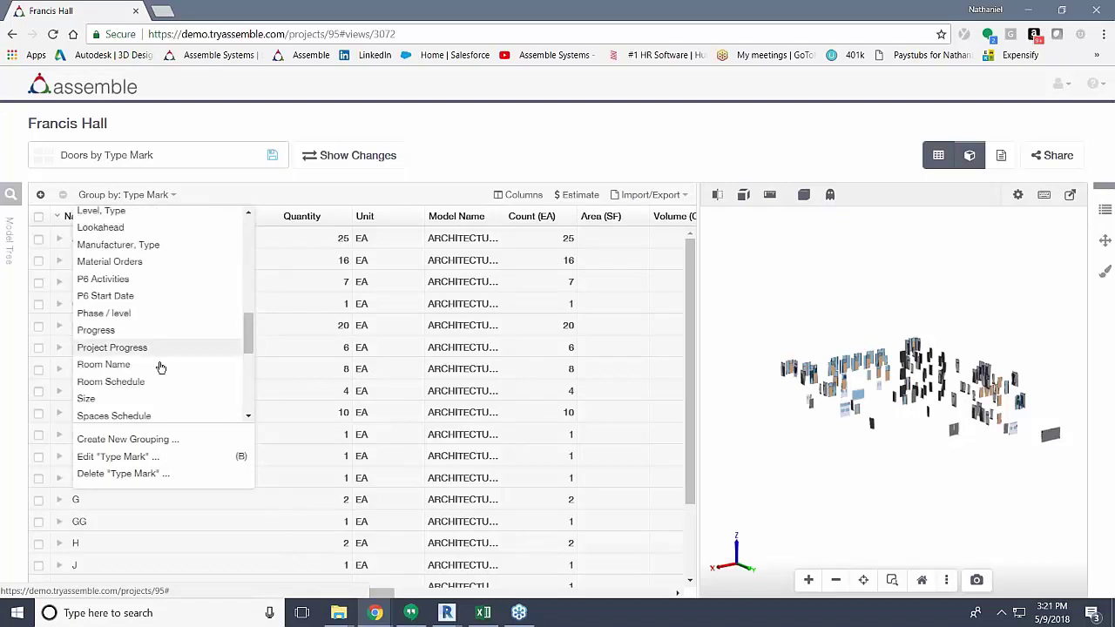
scroll(174, 372, "down", 4)
scroll(184, 375, "up", 1)
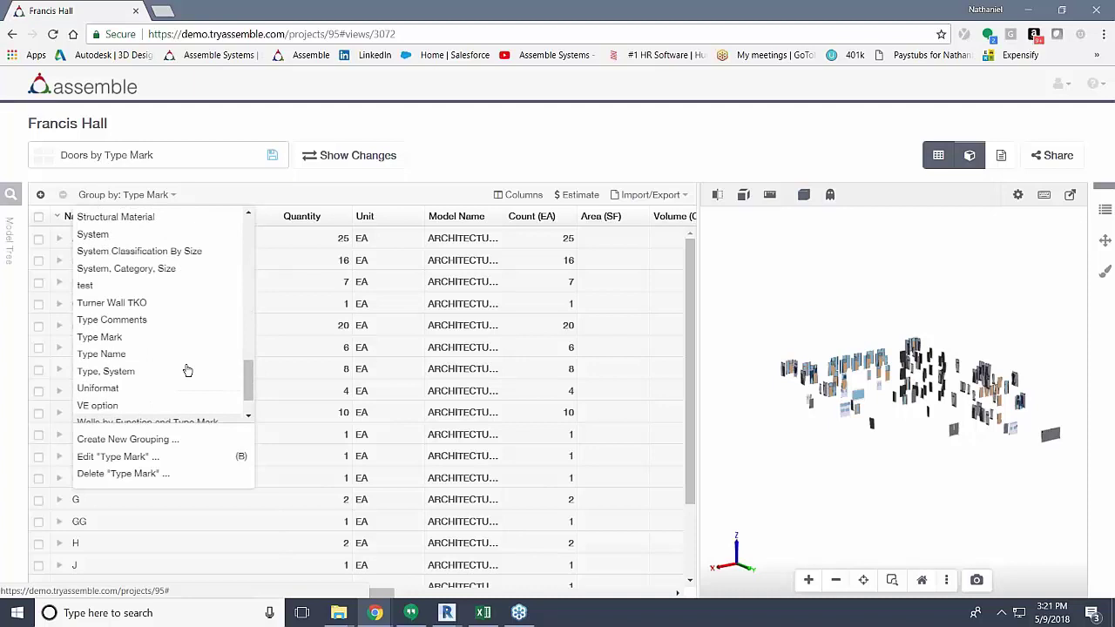
scroll(187, 371, "down", 1)
left_click(150, 409)
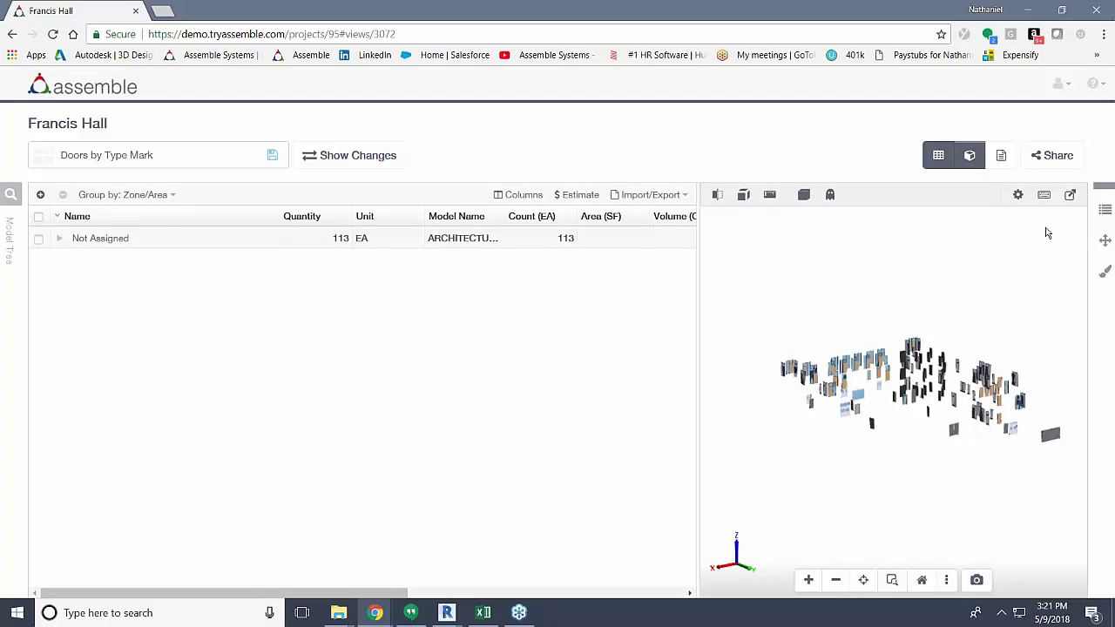
Open the Assemble Properties list and scroll through it
left_click(1105, 210)
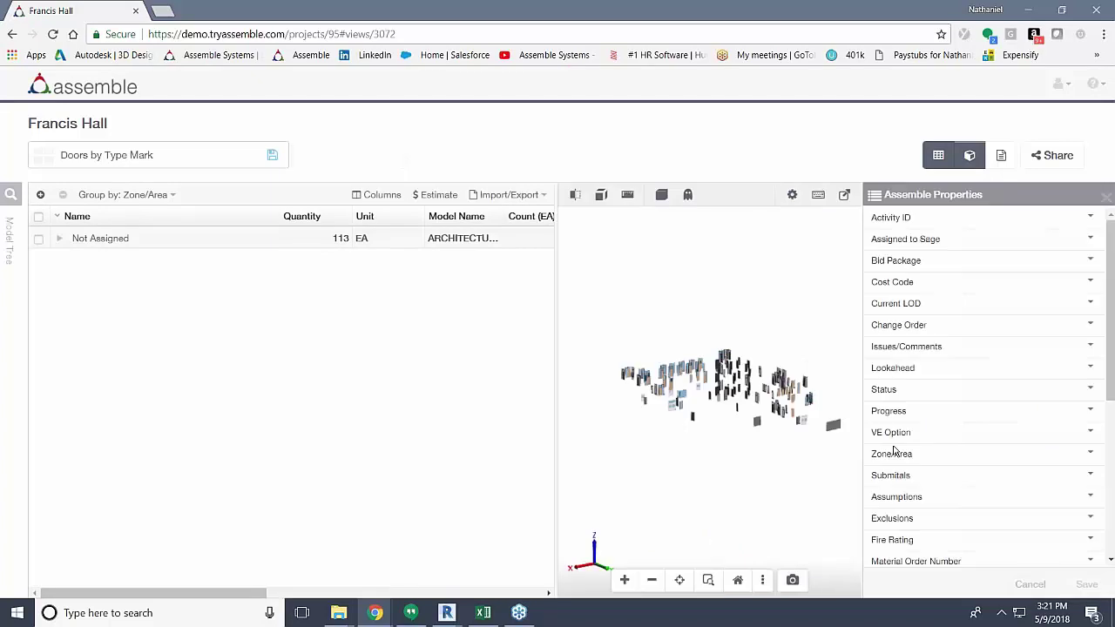
scroll(894, 457, "down", 3)
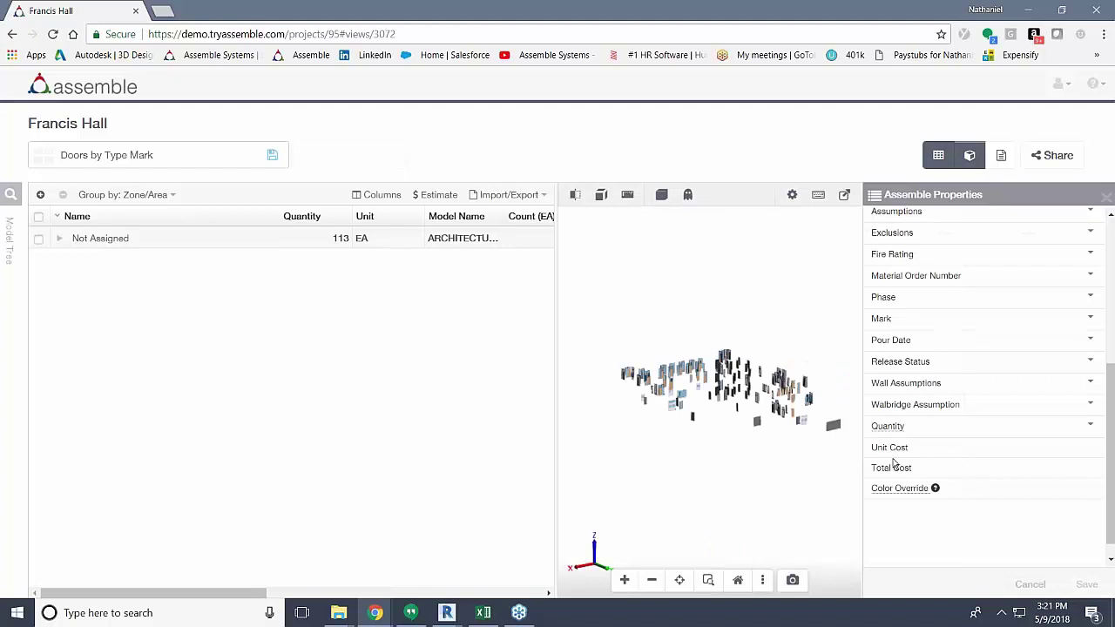
scroll(916, 326, "up", 1)
scroll(992, 324, "up", 1)
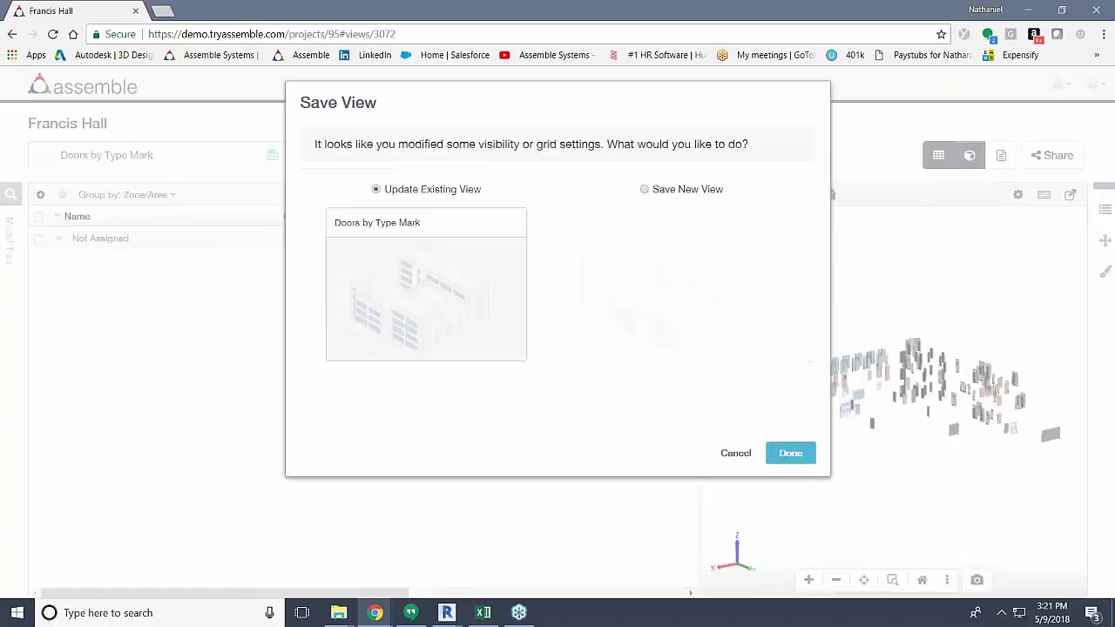
Save the grouping as a new view named 'Doors by Zone/Area'
left_click(644, 189)
type("D")
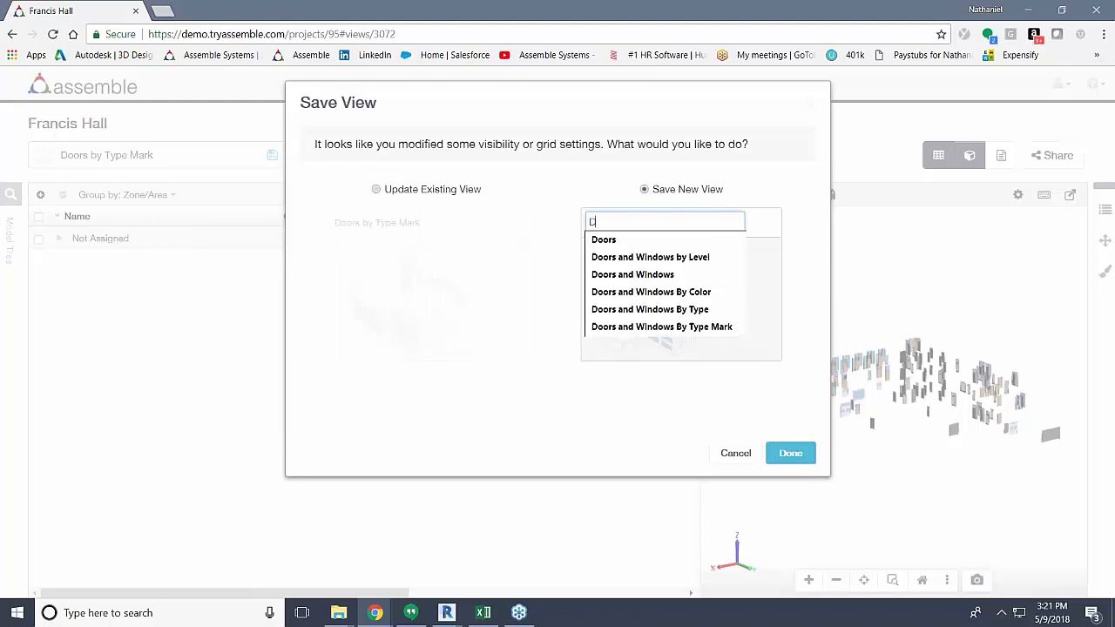
type("oors by Zone")
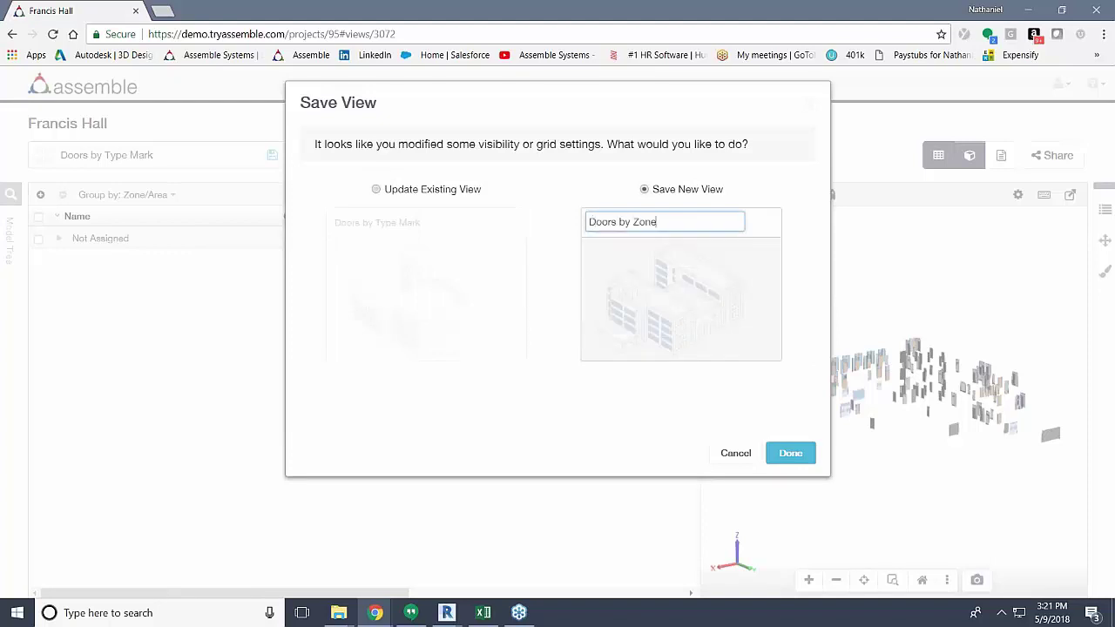
type("/Area")
key("Return")
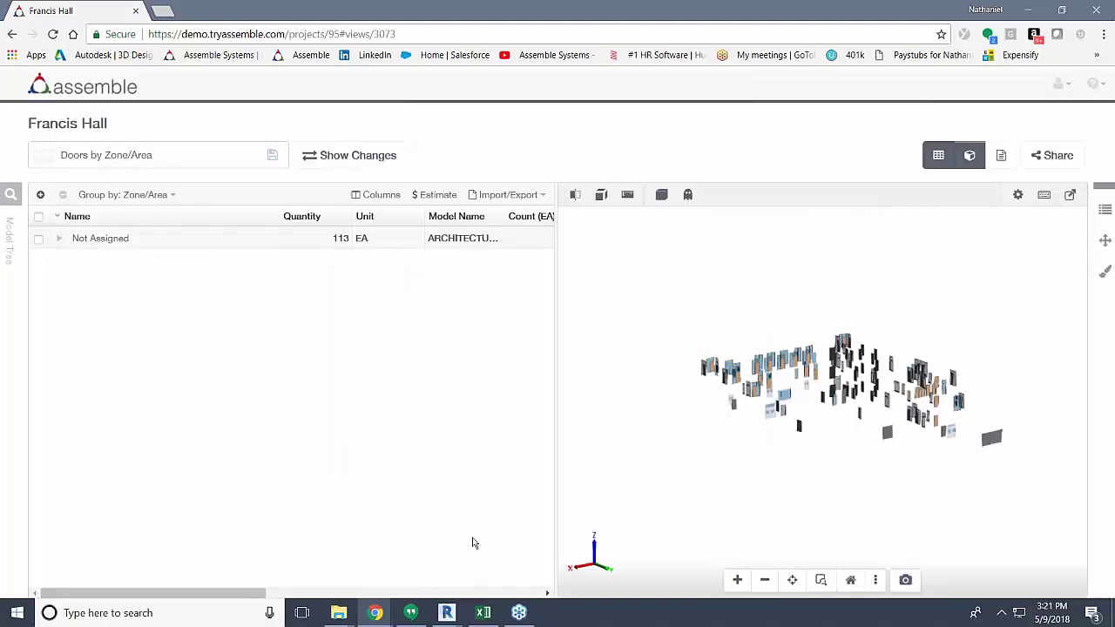
Restore Excel to full screen and switch to the empty Sheet1
left_click(483, 612)
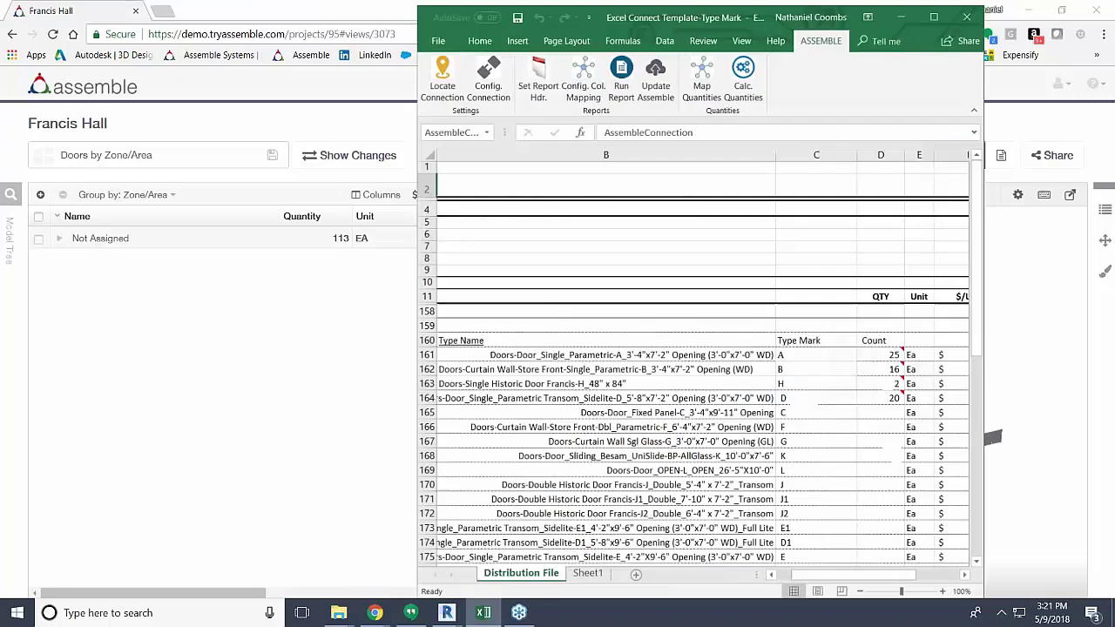
key("super+Up")
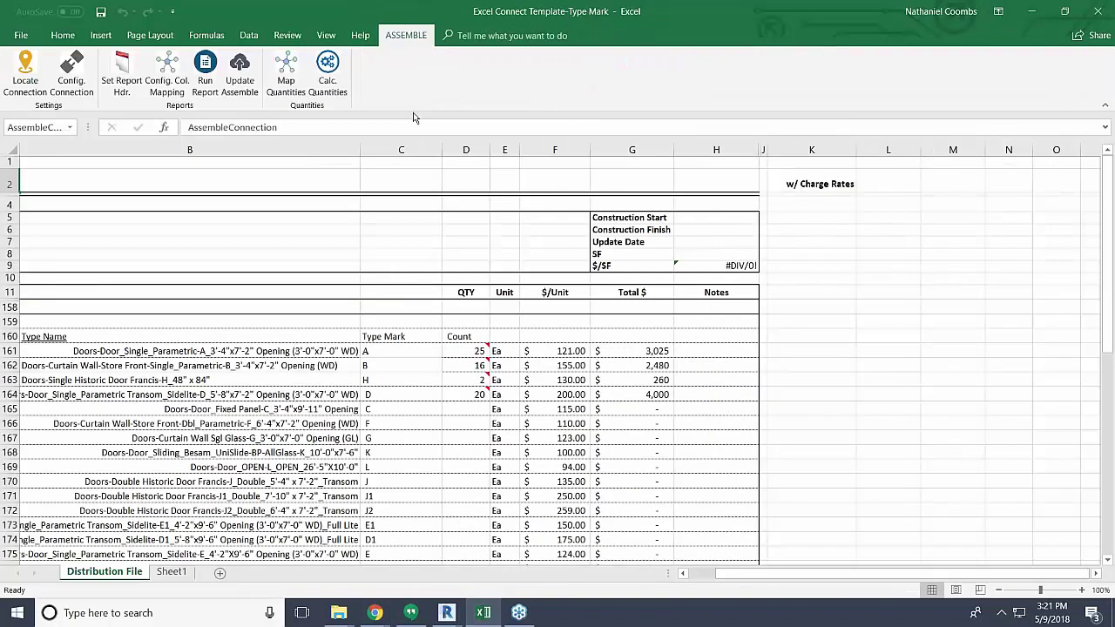
left_click(171, 571)
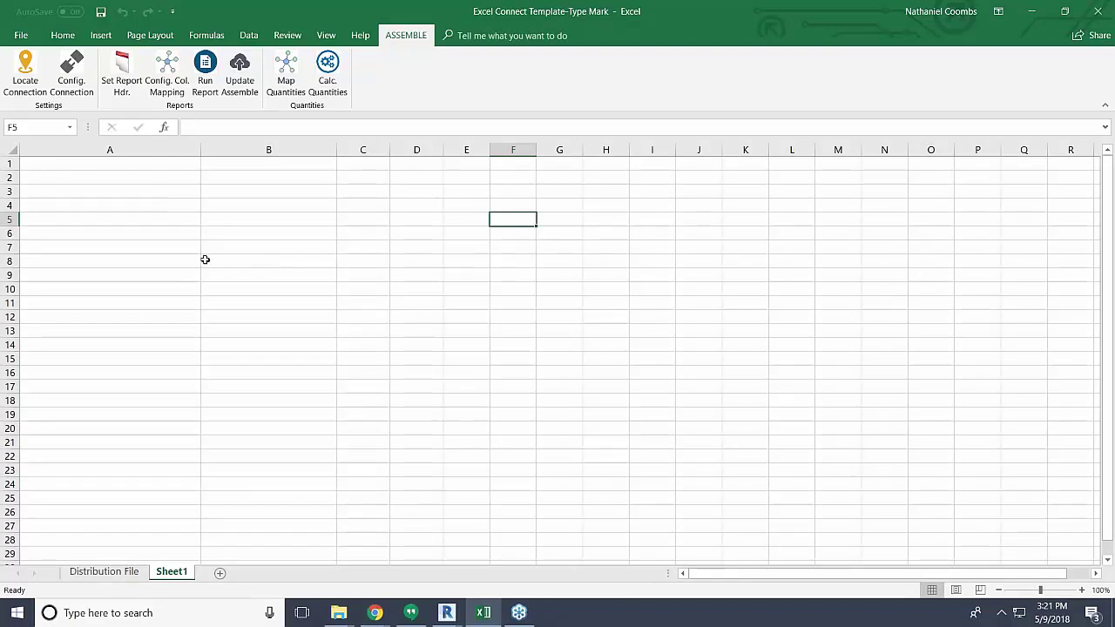
left_click(122, 74)
Widen columns C, E and D
left_click_drag(390, 150, 435, 149)
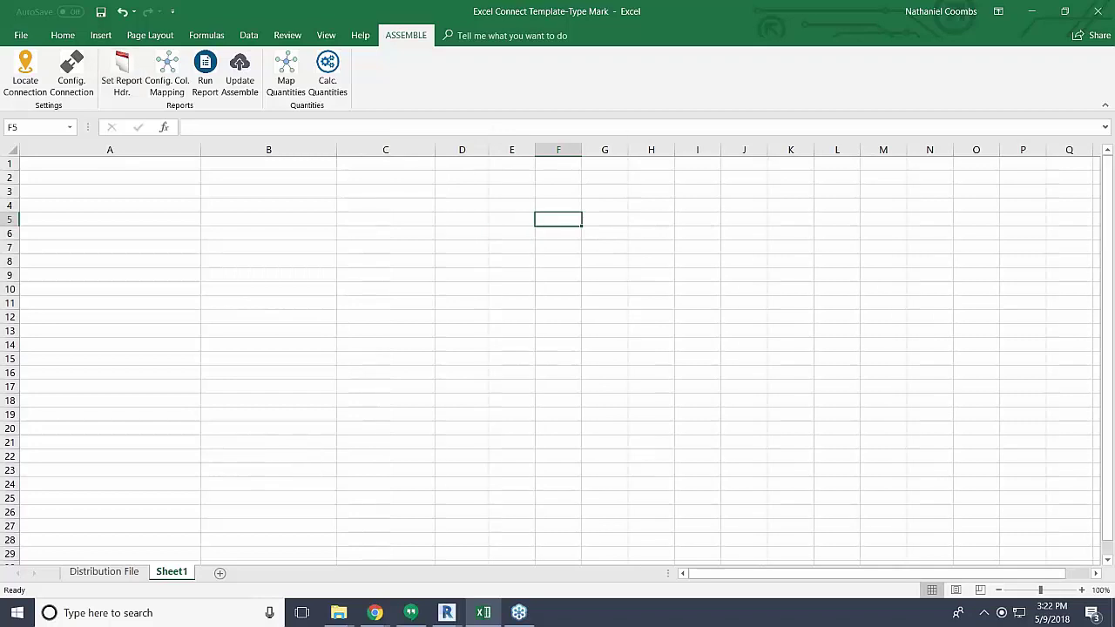
left_click_drag(535, 150, 592, 149)
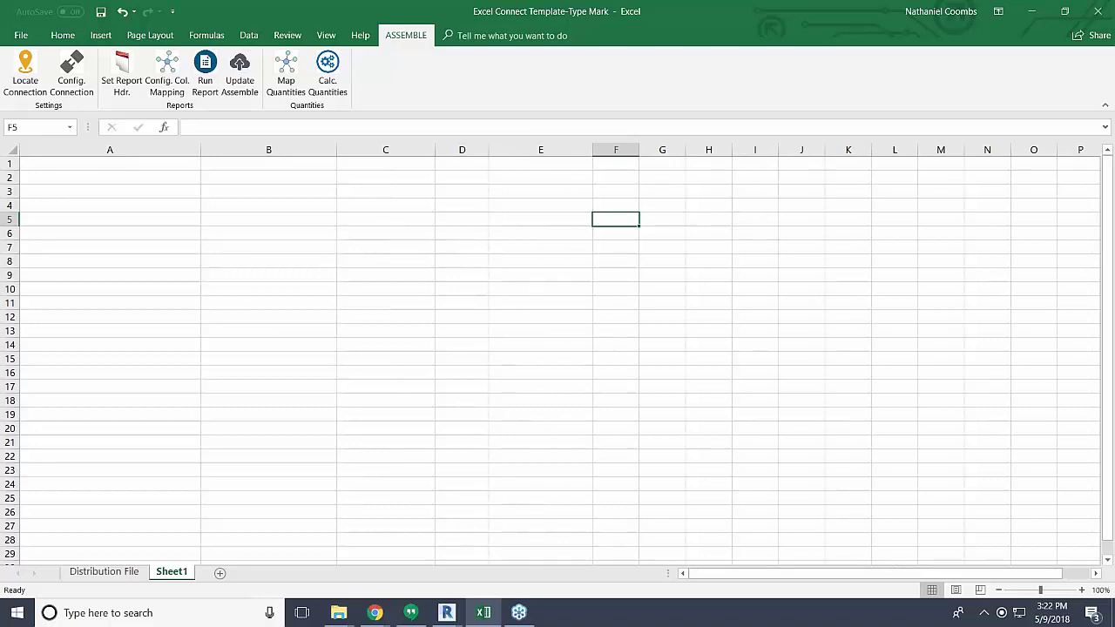
left_click_drag(489, 149, 523, 150)
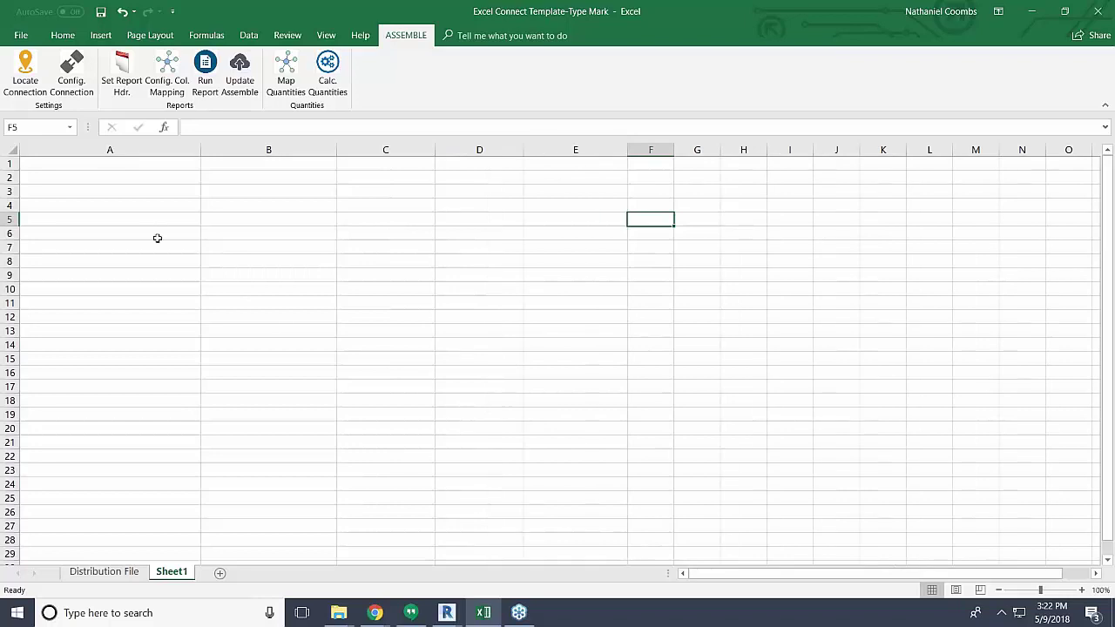
Enter headers Category Names, Quantity, Level, Type Mark and Zone/Area across A1:E1
left_click(116, 160)
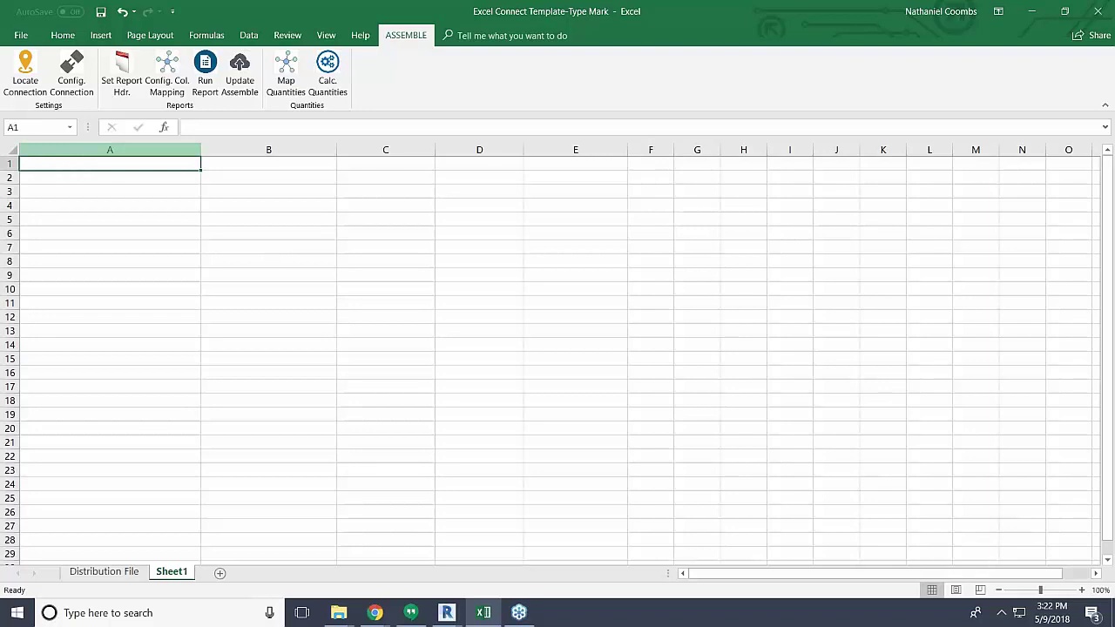
type("Category Names")
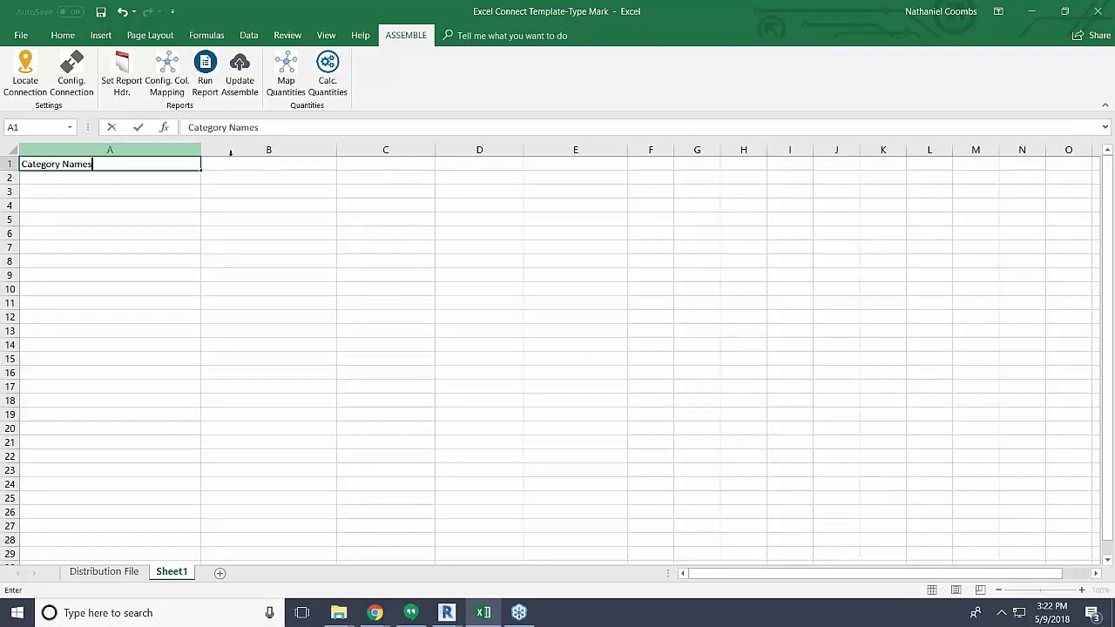
key("Tab")
type("Quantity")
key("Tab")
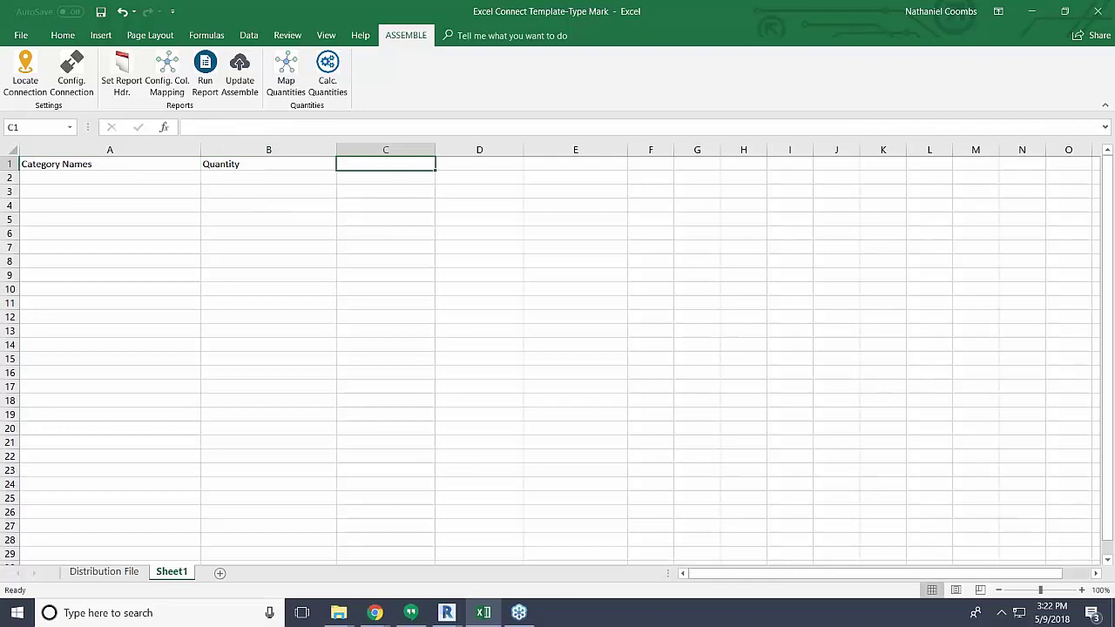
type("Level")
left_click(461, 164)
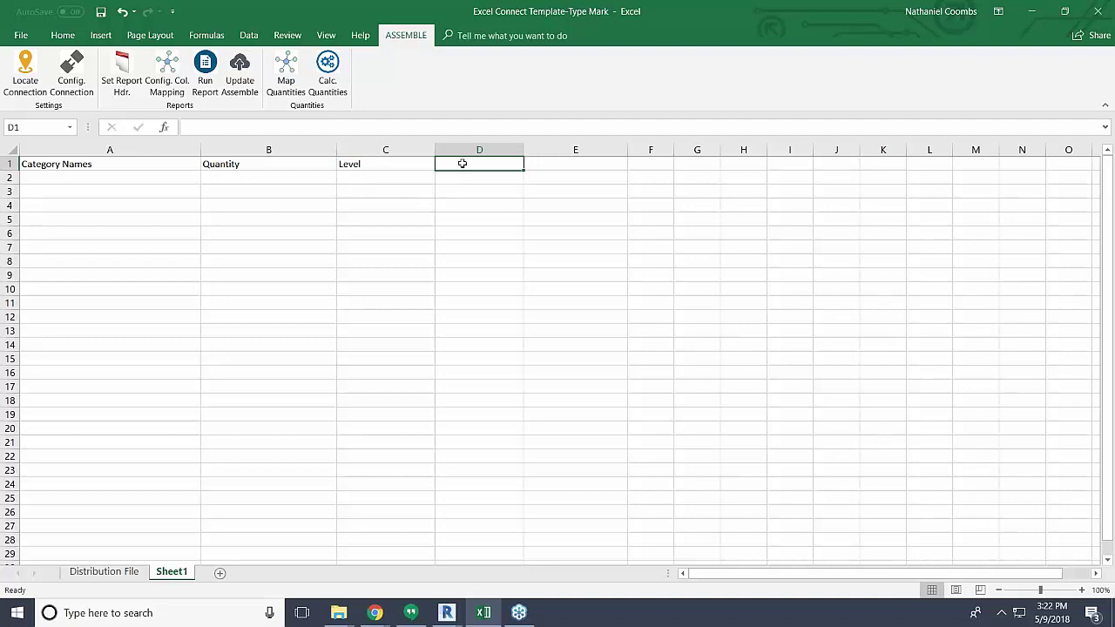
type("Type Ma")
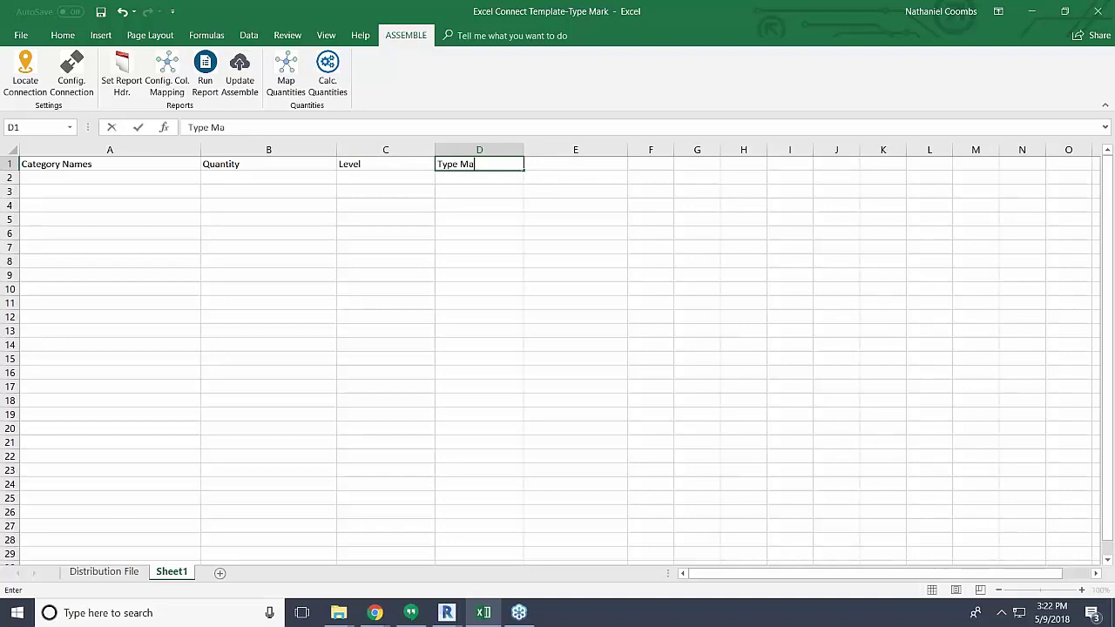
type("rk")
key("Tab")
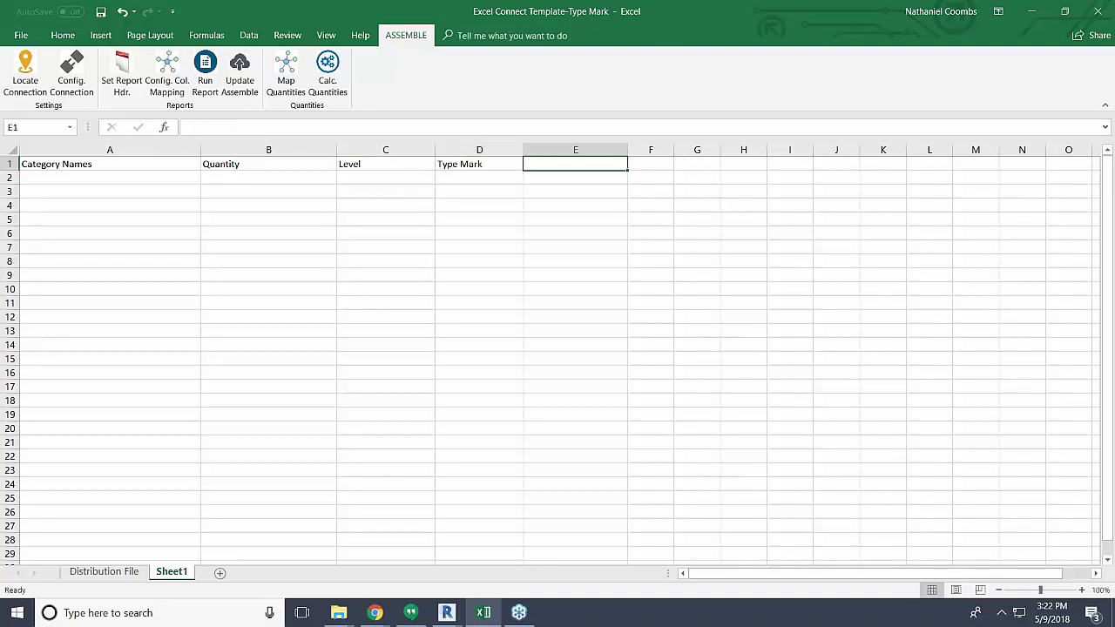
type("Zone/")
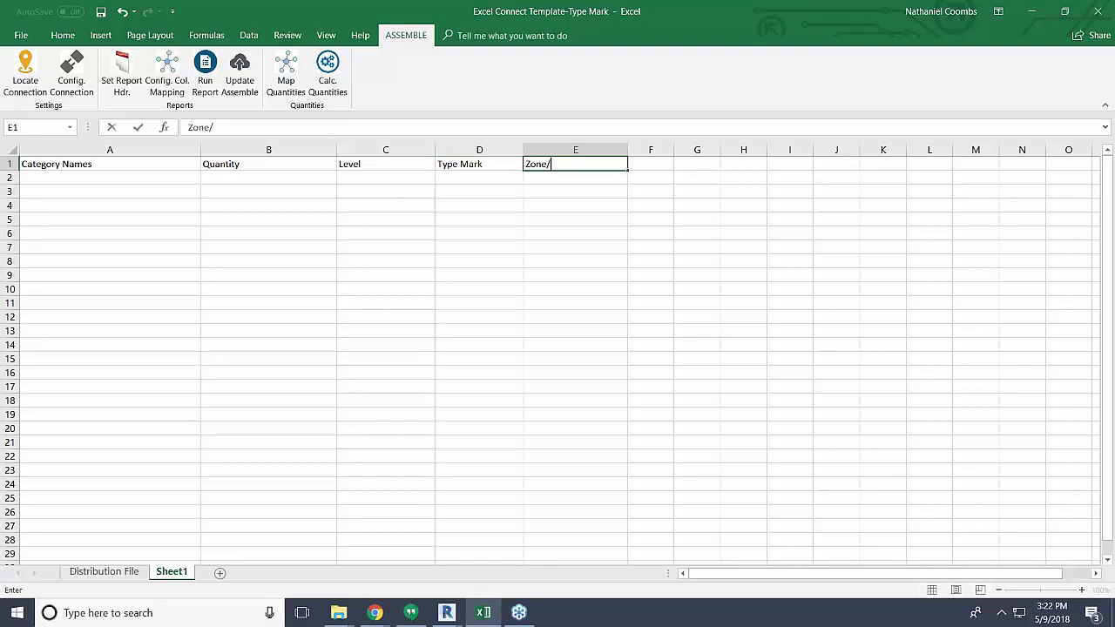
type("Area")
key("Return")
Set A1:E1 as the Assemble report header
key("Up")
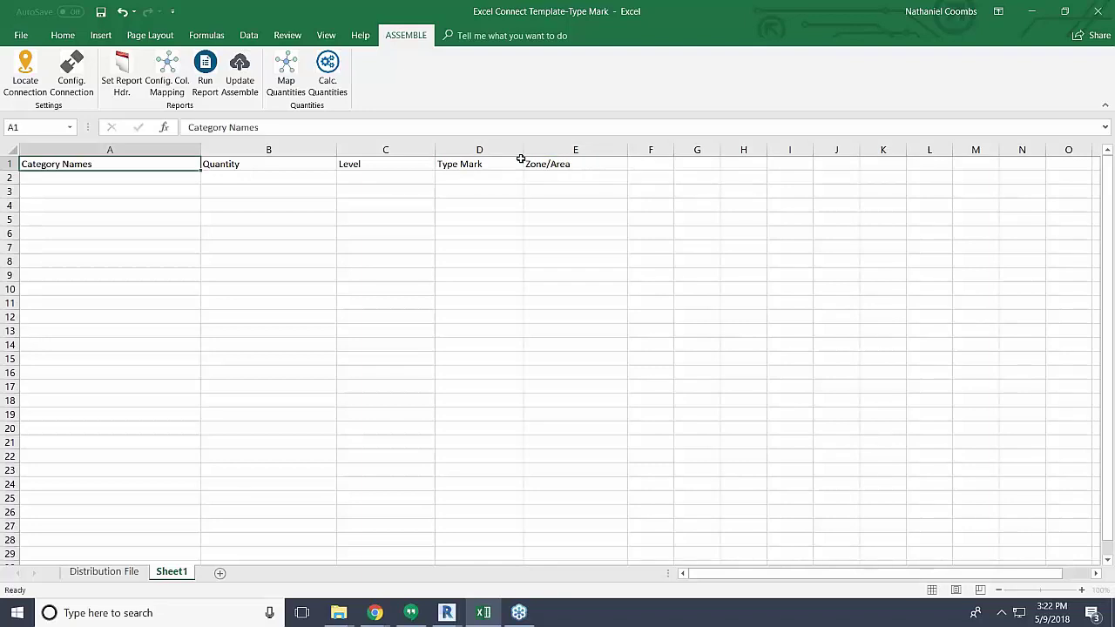
left_click(522, 161, "shift")
left_click(122, 71)
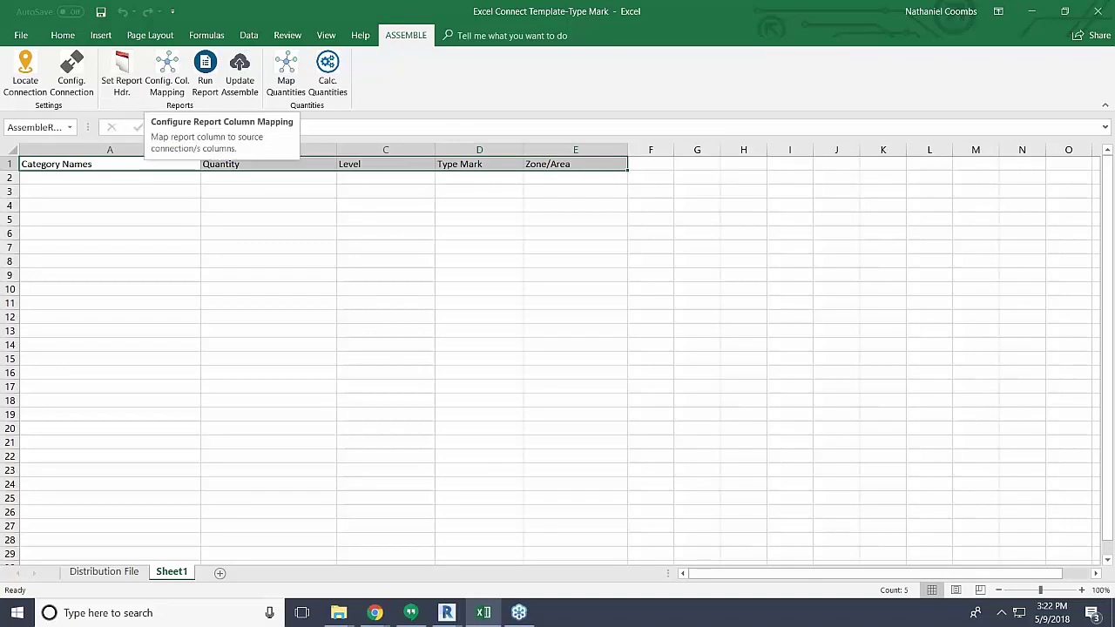
Start mapping the A1 Category Names header as a Key column sourced from Assemble Connection
left_click(110, 261)
left_click(110, 164)
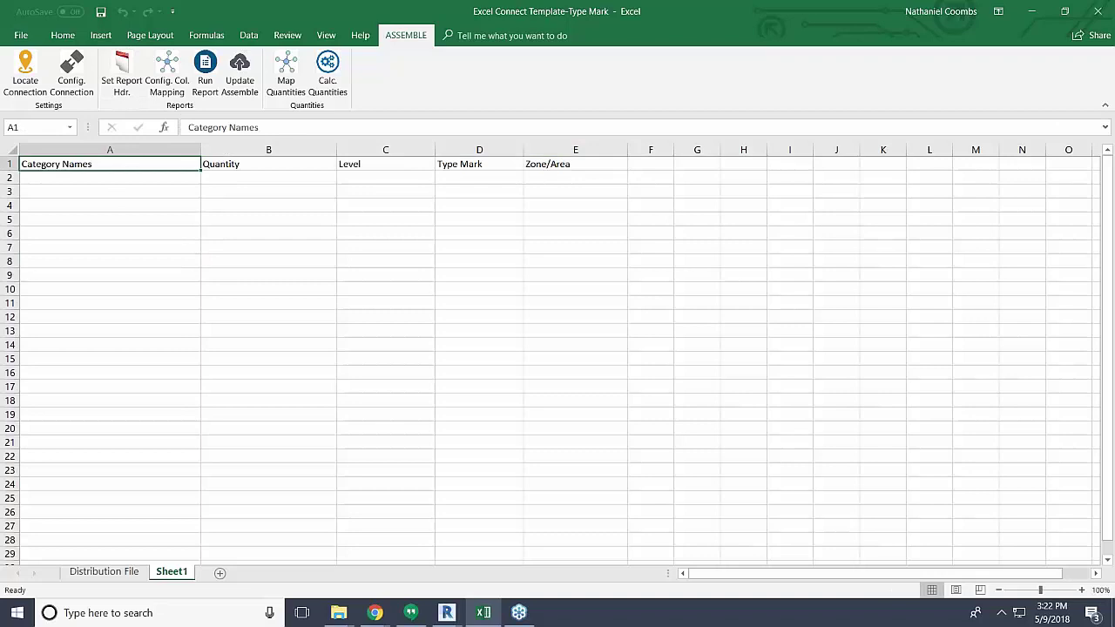
left_click(164, 103)
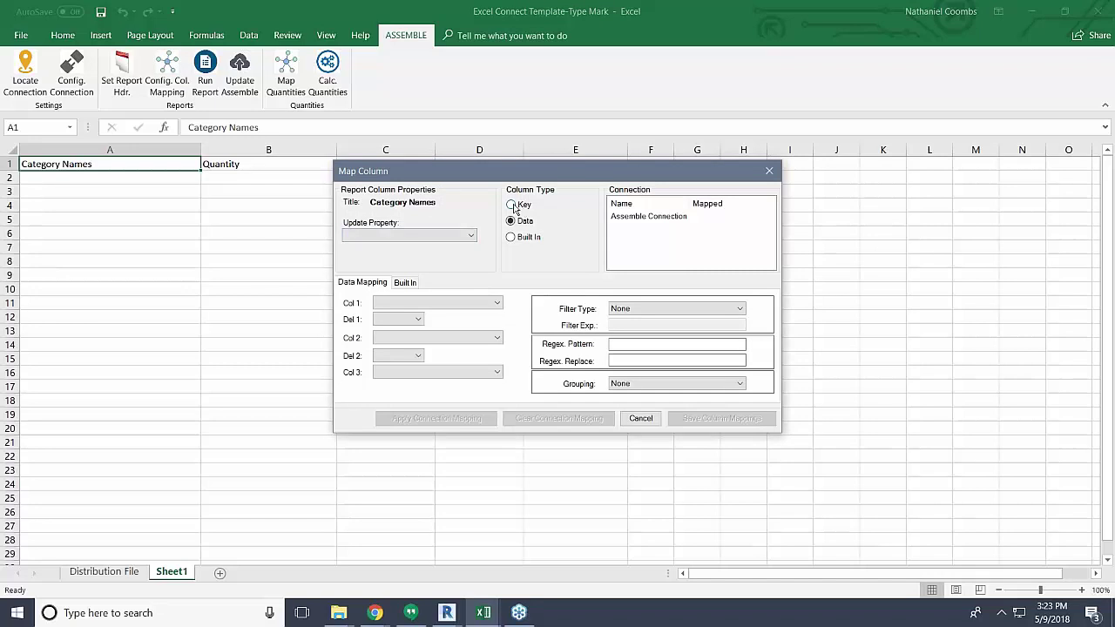
left_click(514, 204)
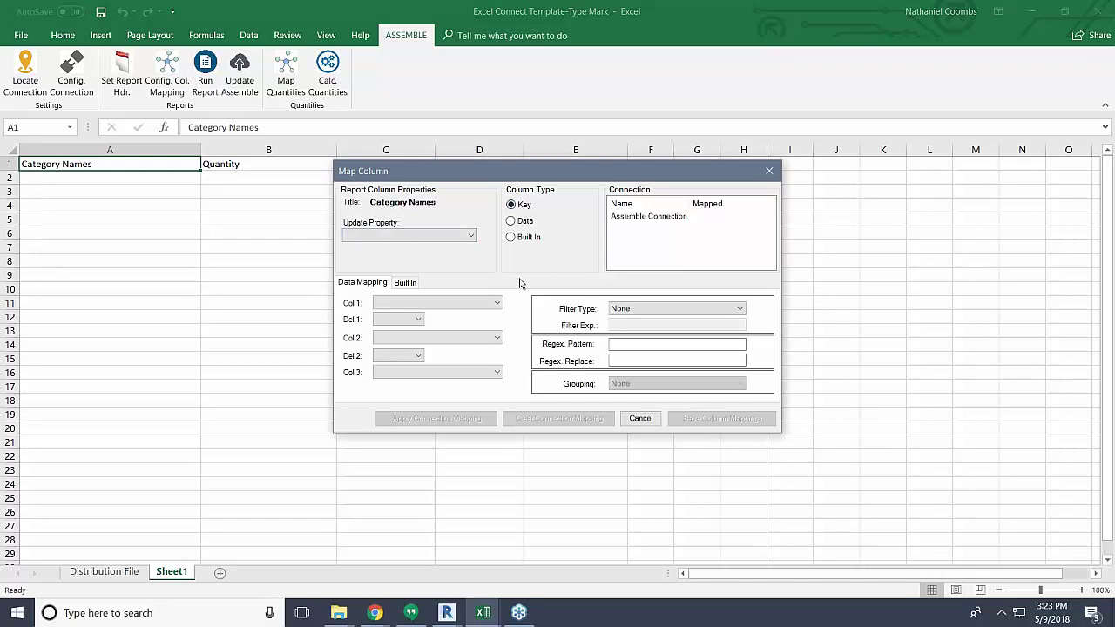
left_click(661, 216)
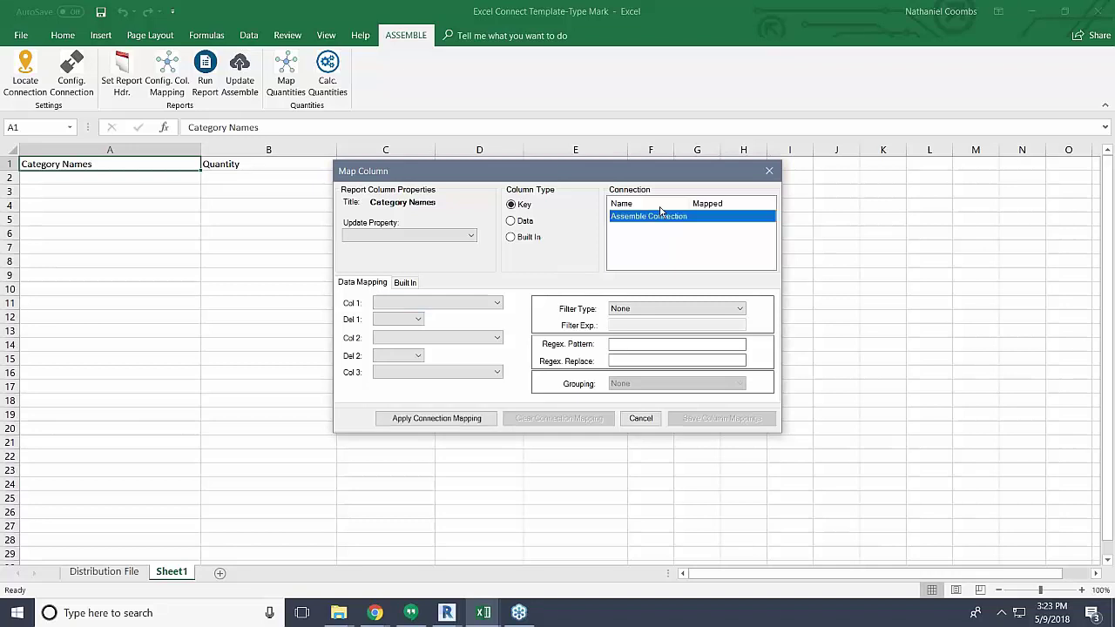
Set the three source parameters to Category Name, Family Name and Type Name
left_click(496, 303)
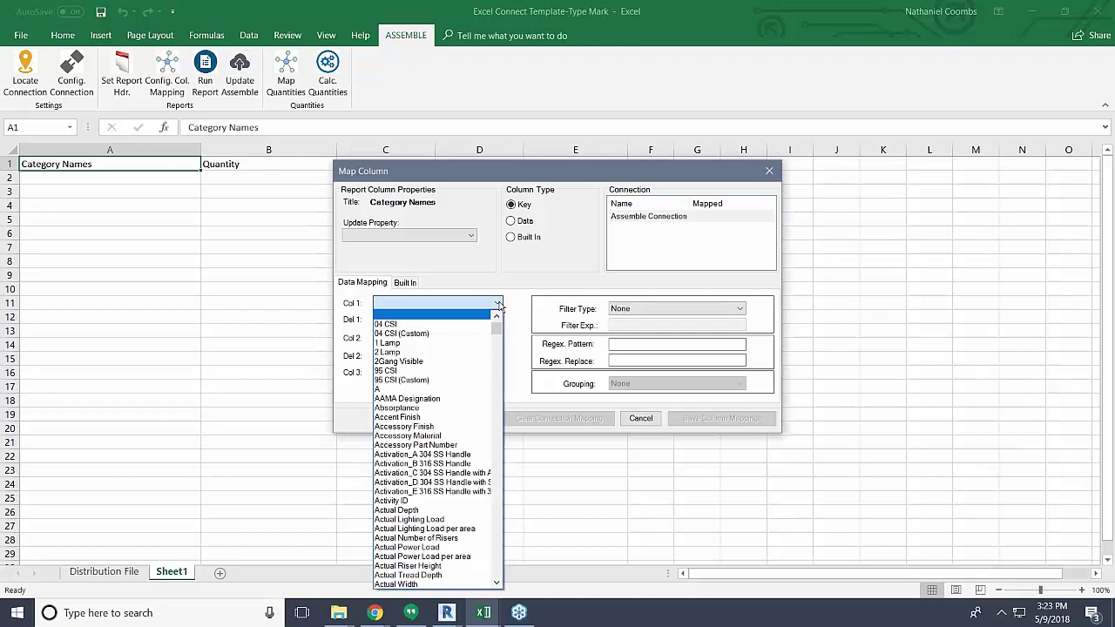
key("c")
scroll(438, 469, "down", 2)
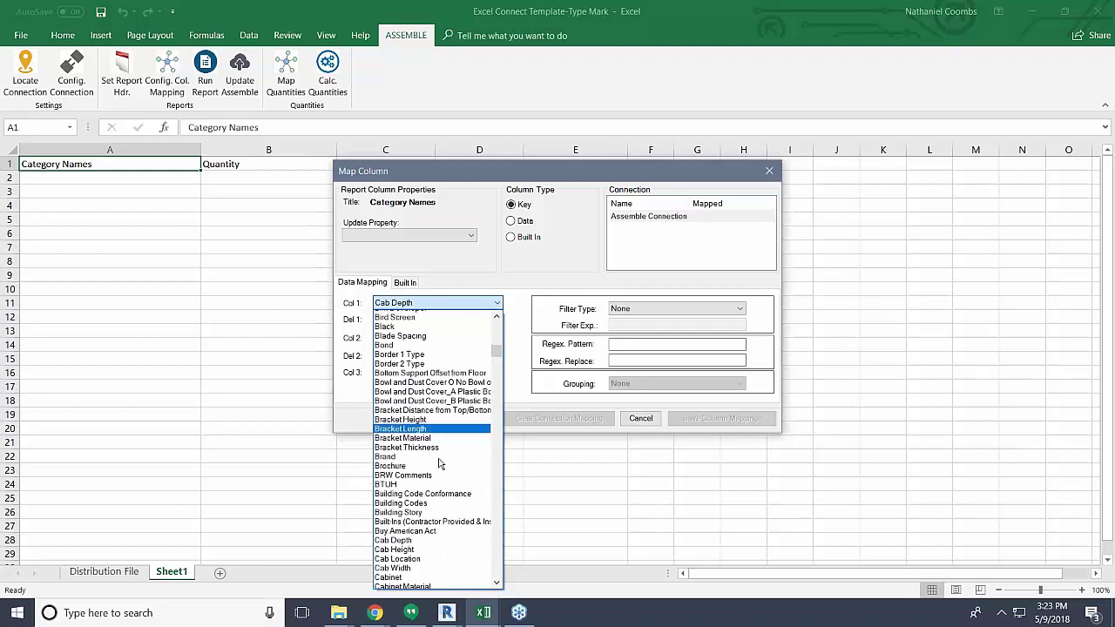
scroll(444, 479, "down", 8)
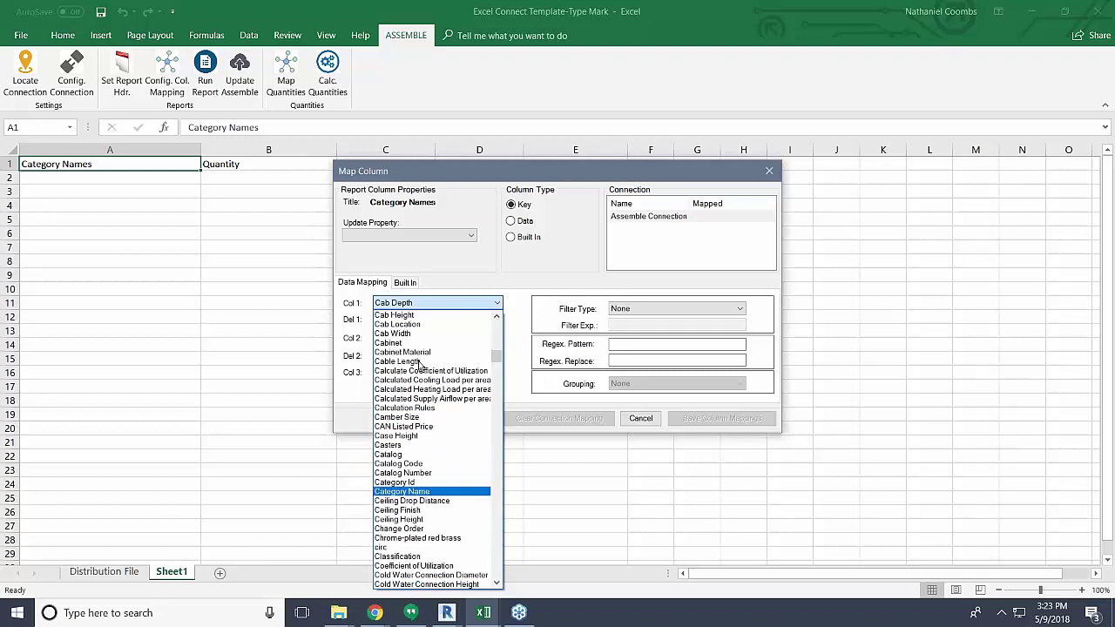
left_click(401, 491)
left_click(440, 337)
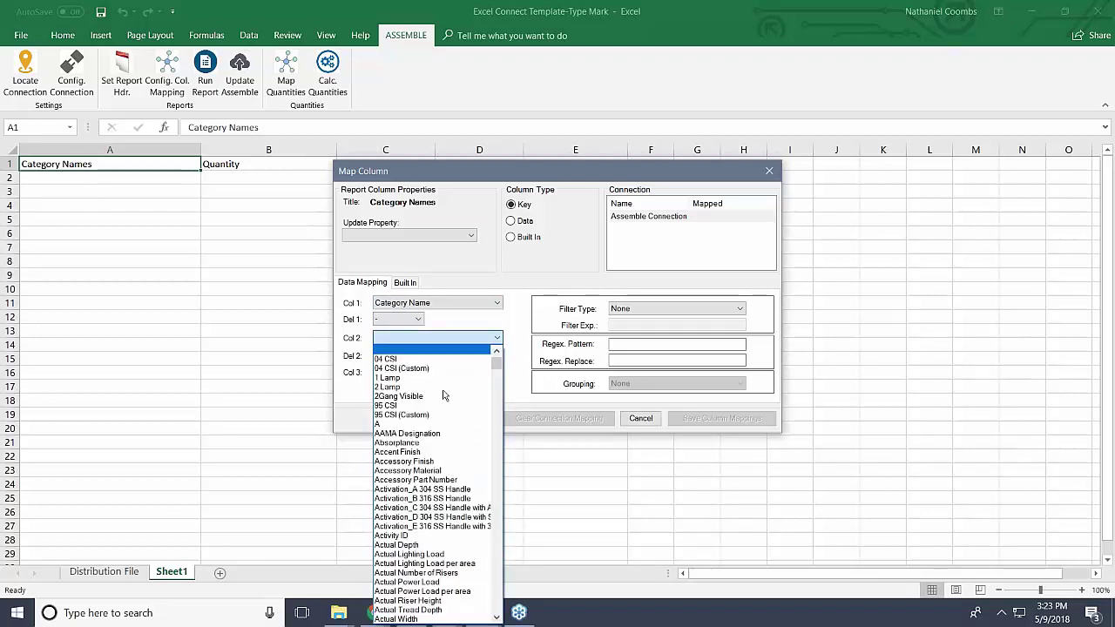
key("f")
scroll(477, 542, "down", 3)
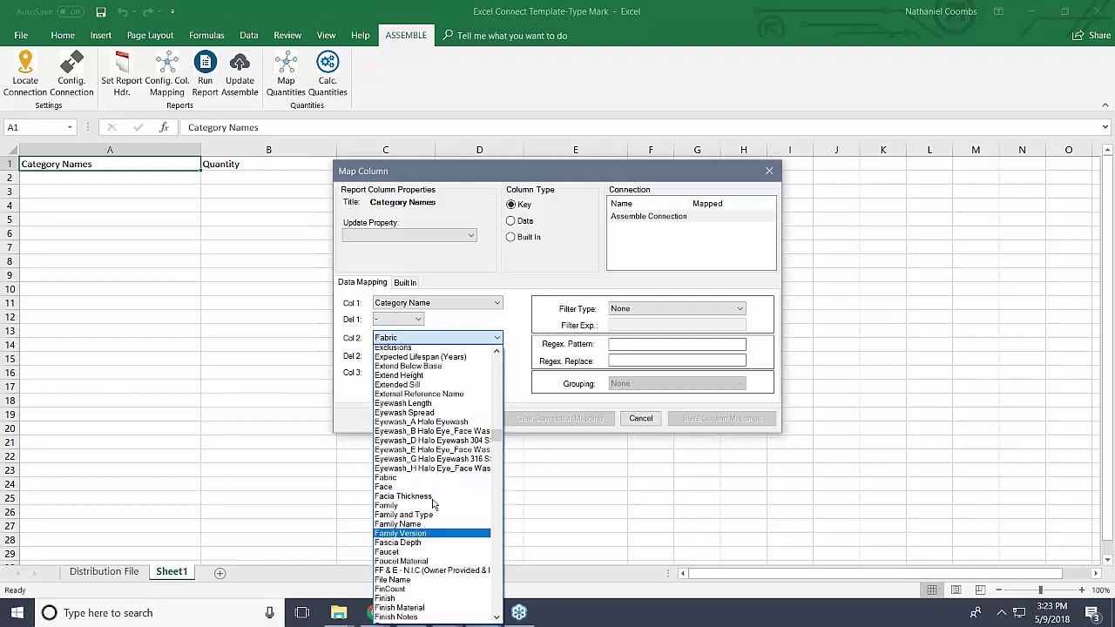
left_click(407, 492)
left_click(412, 381)
type("t")
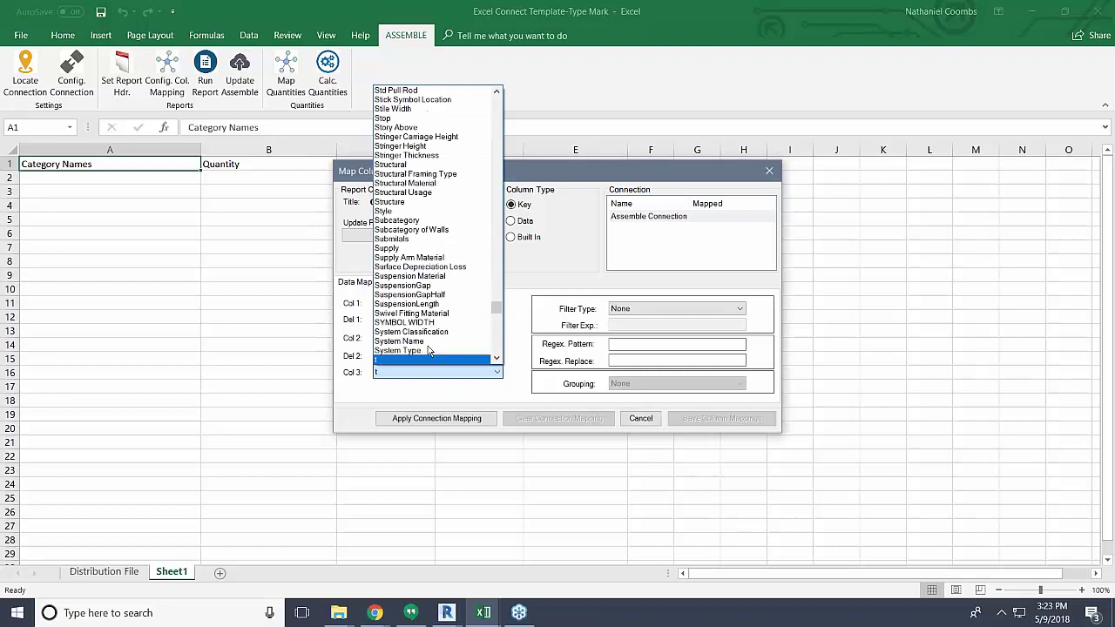
scroll(427, 350, "down", 5)
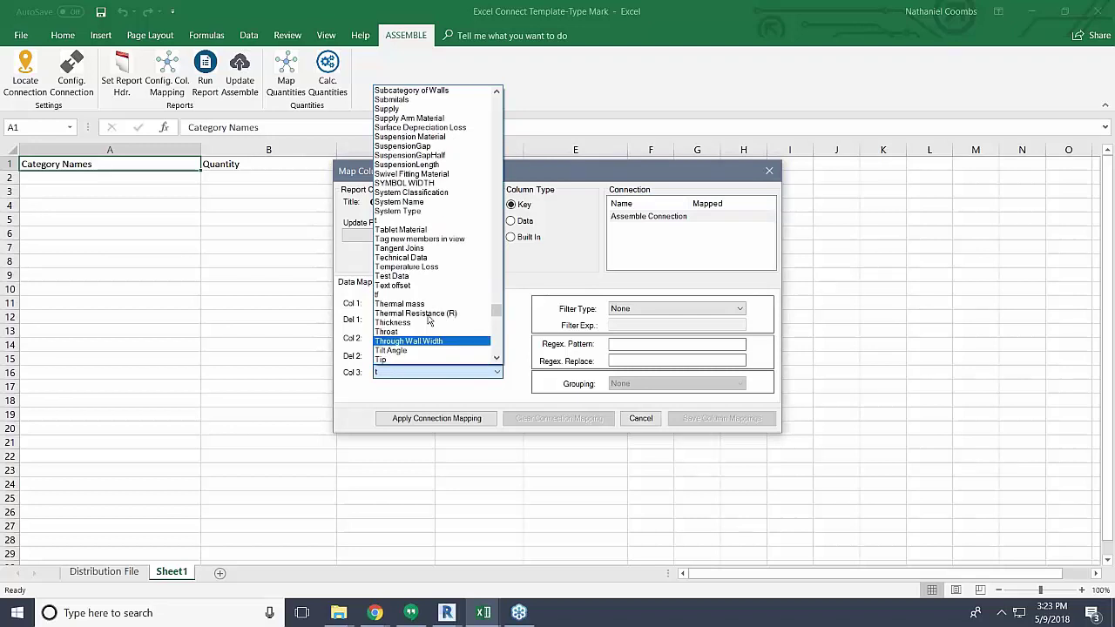
scroll(427, 321, "down", 10)
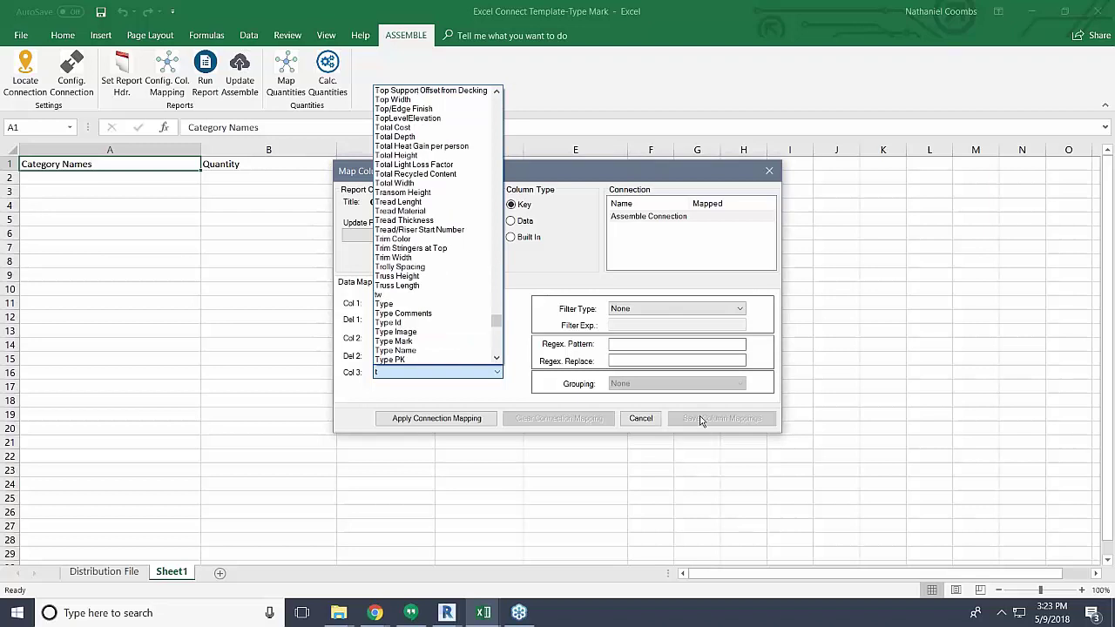
left_click(701, 421)
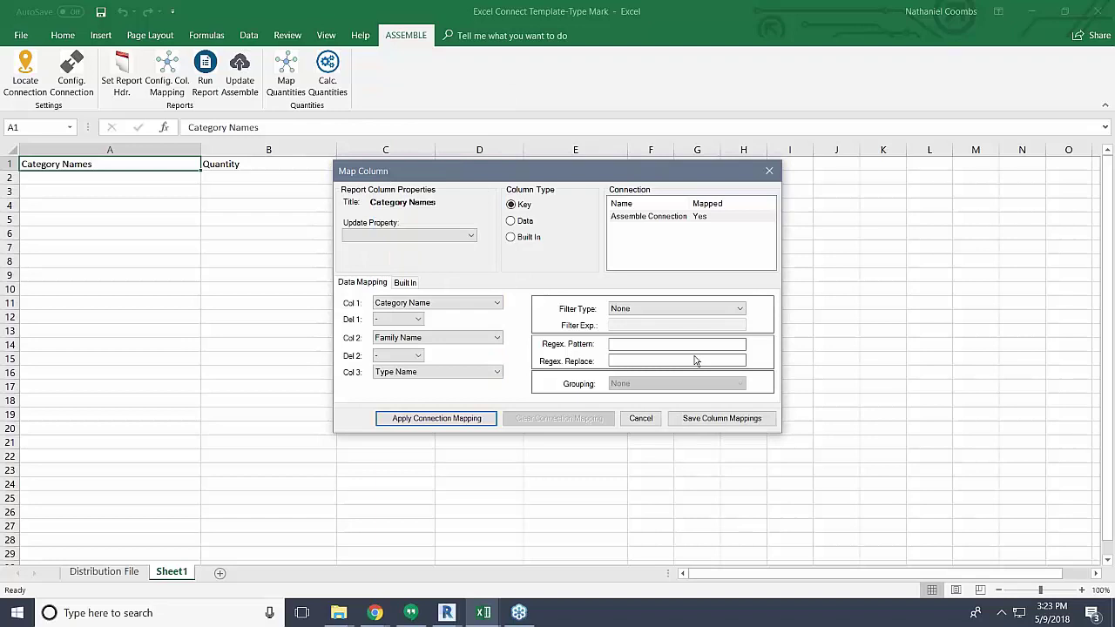
Filter the column to entries that start with 'Door'
left_click(676, 308)
left_click(613, 340)
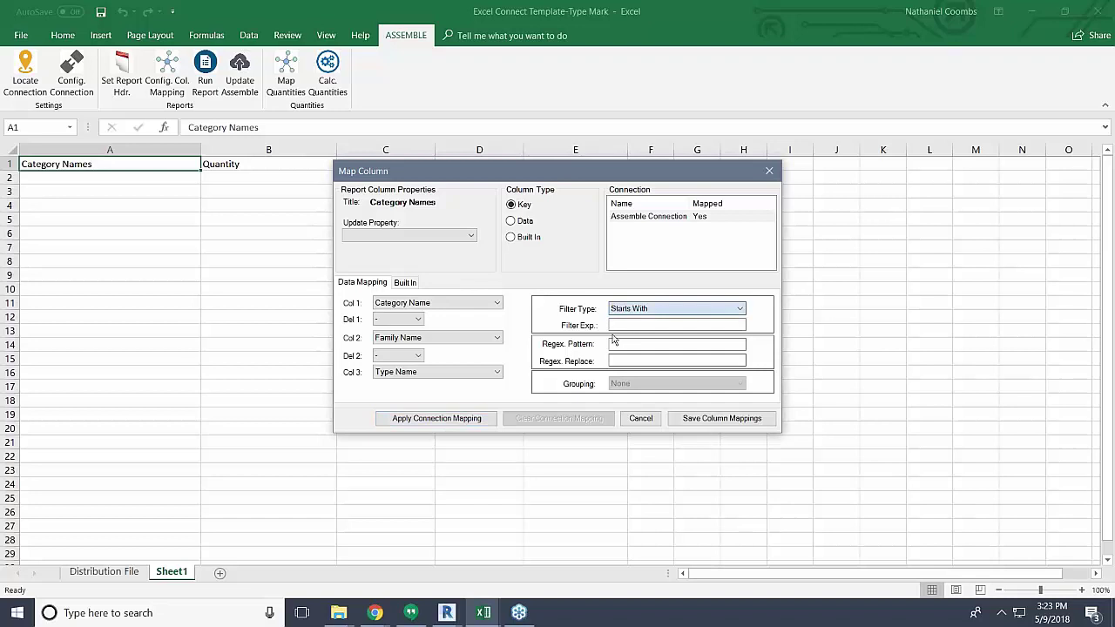
key("Tab")
type("Door")
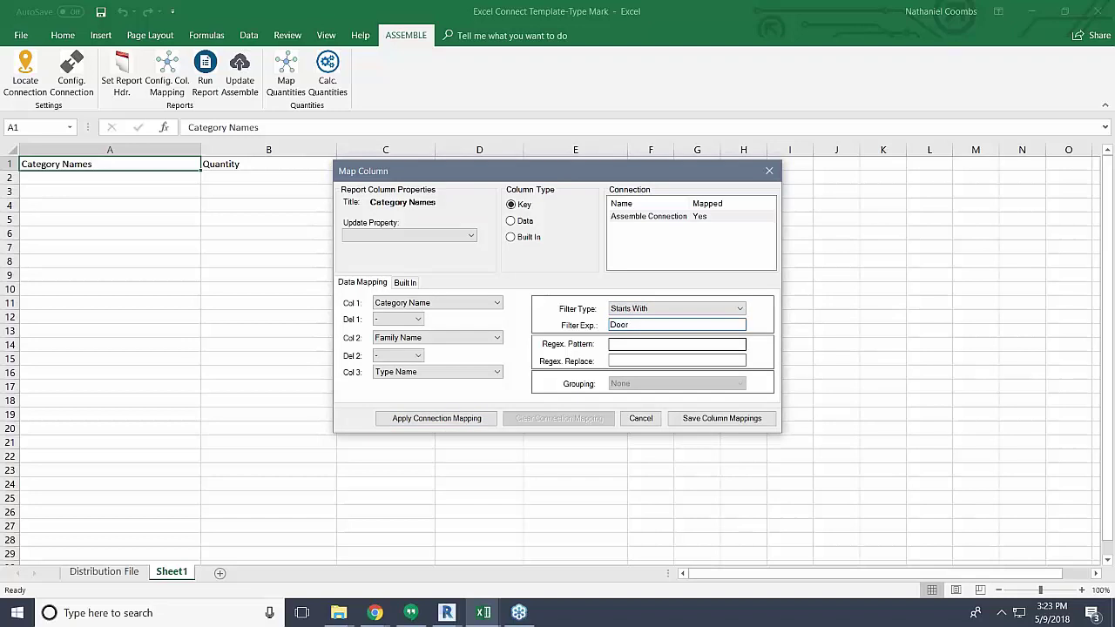
Confirm the Category Names mapping and leave the Quantity column's mapping unchanged
key("Return")
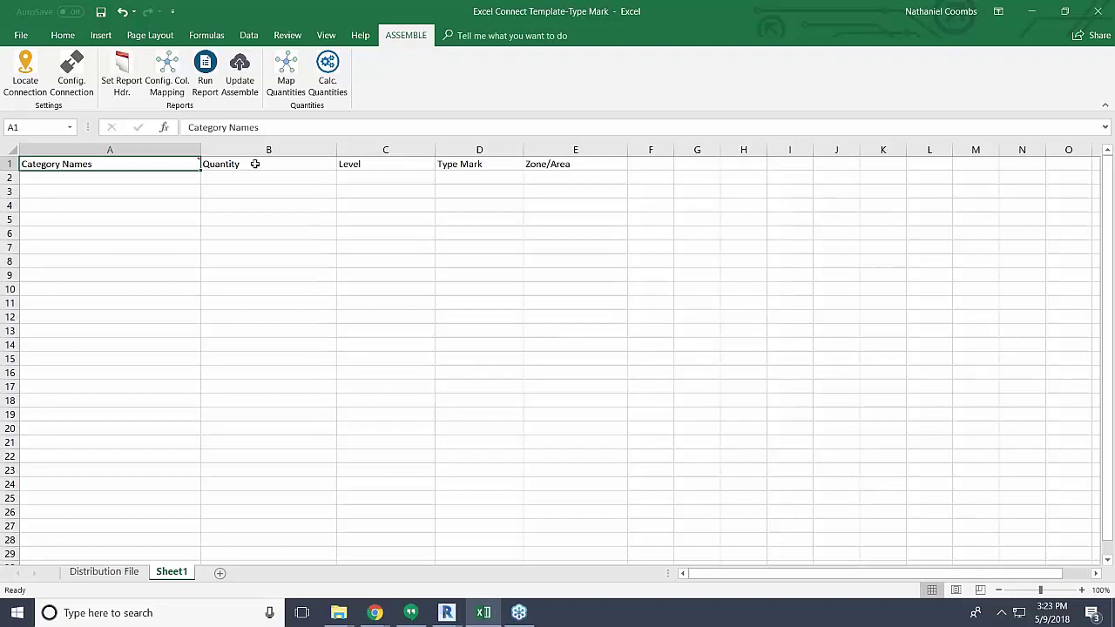
left_click(255, 164)
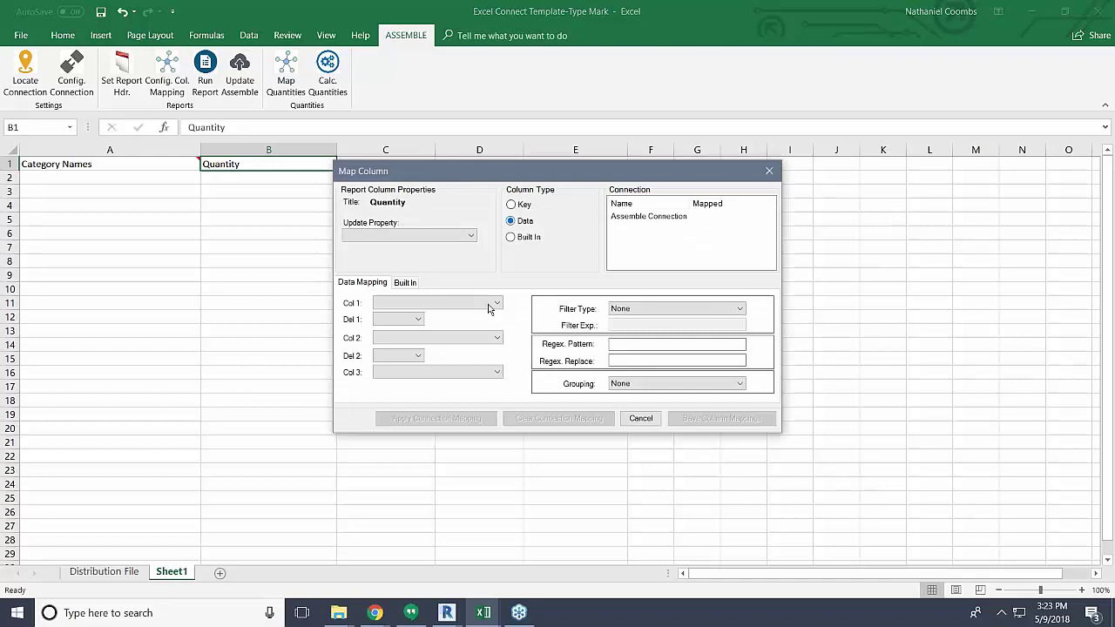
left_click(491, 304)
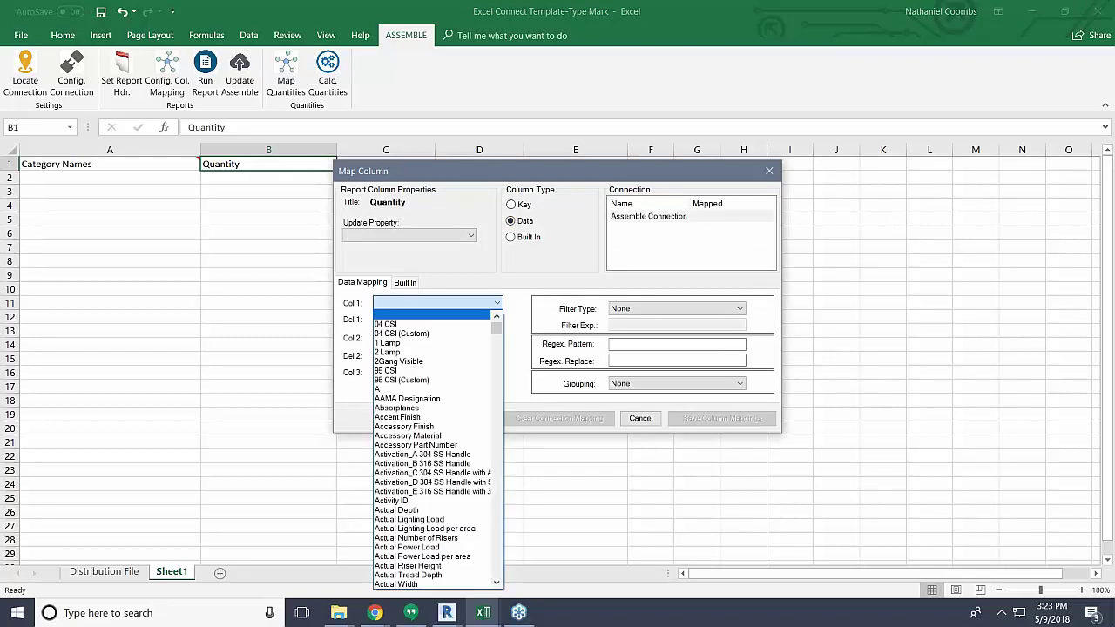
key("Escape")
key("Escape")
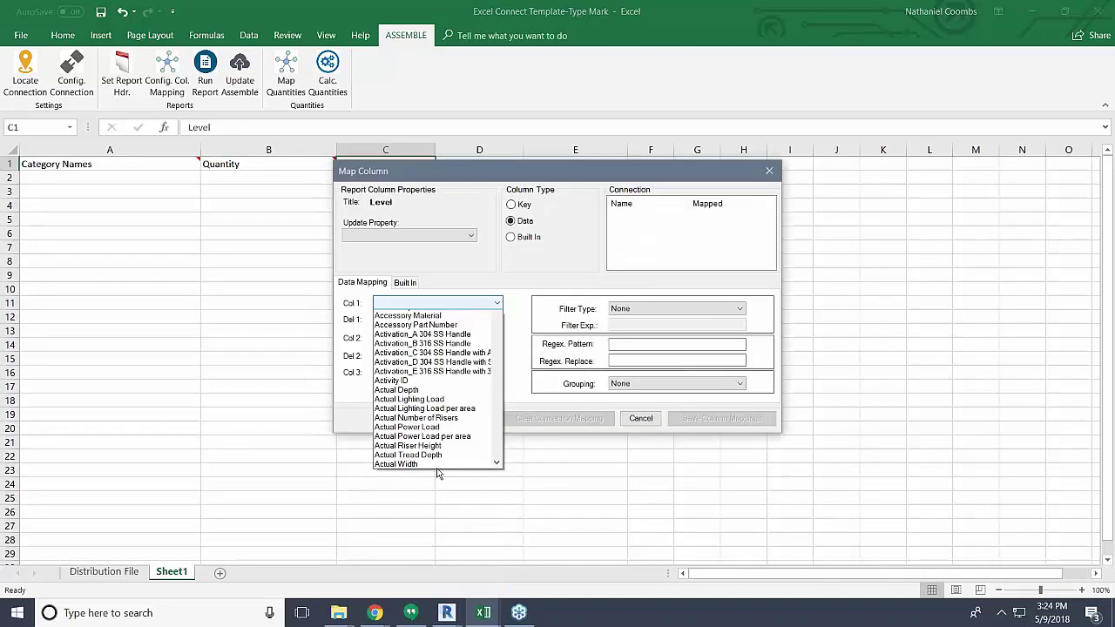
Leave the Level mapping as is and map the Type Mark column to the Type Mark parameter
key("l")
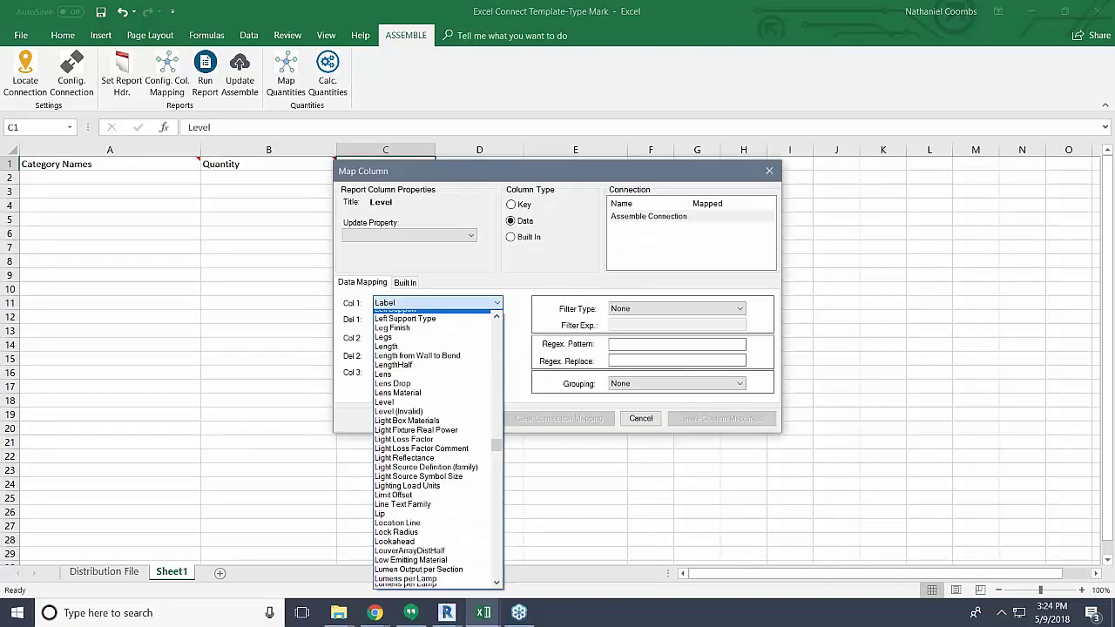
key("Escape")
key("Escape")
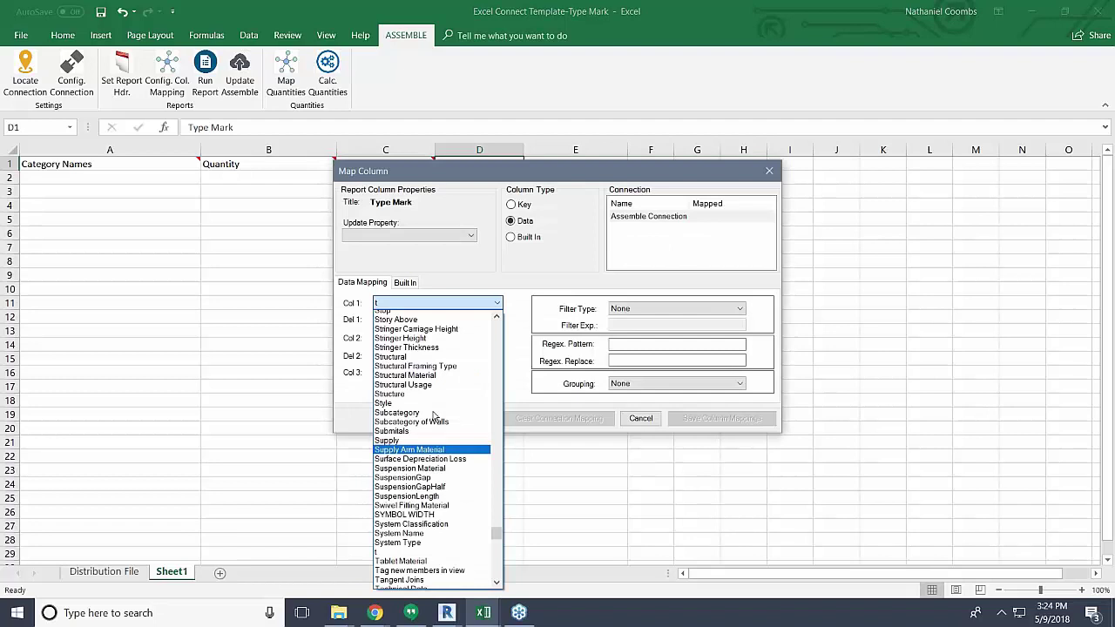
type("ype Mark")
key("Return")
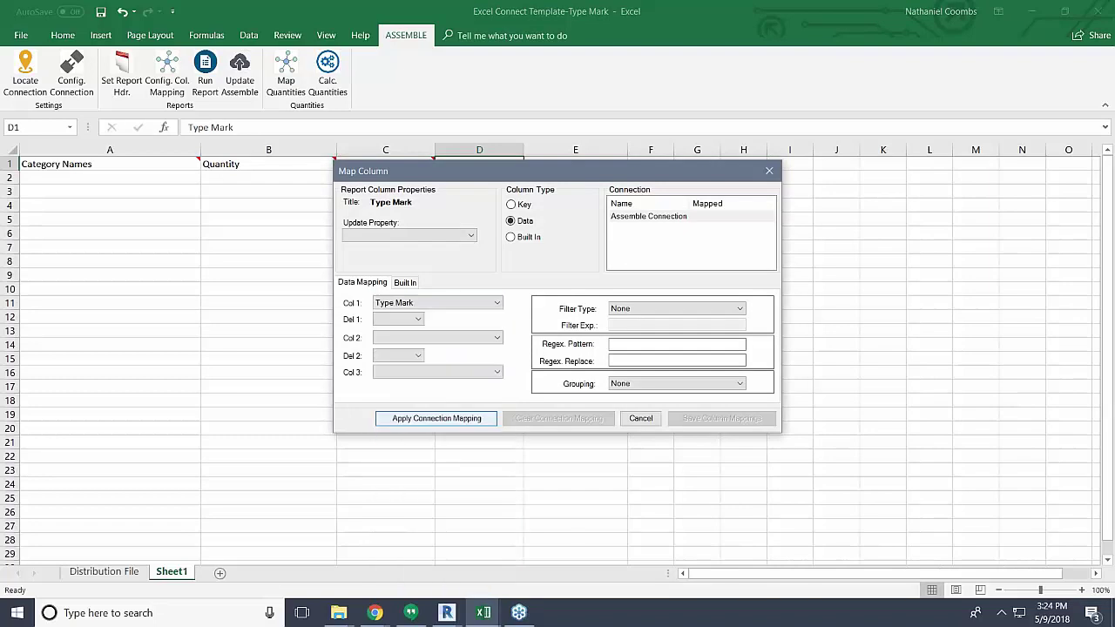
key("Return")
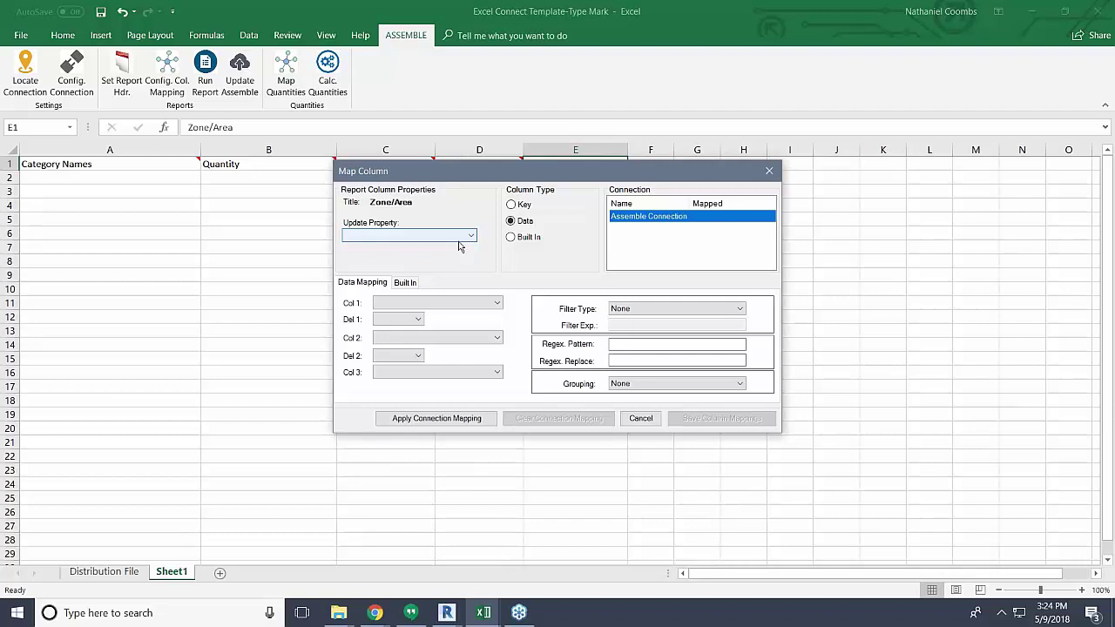
Set the Zone/Area column to update Assemble's Zone/Area property and save the mappings
left_click(460, 240)
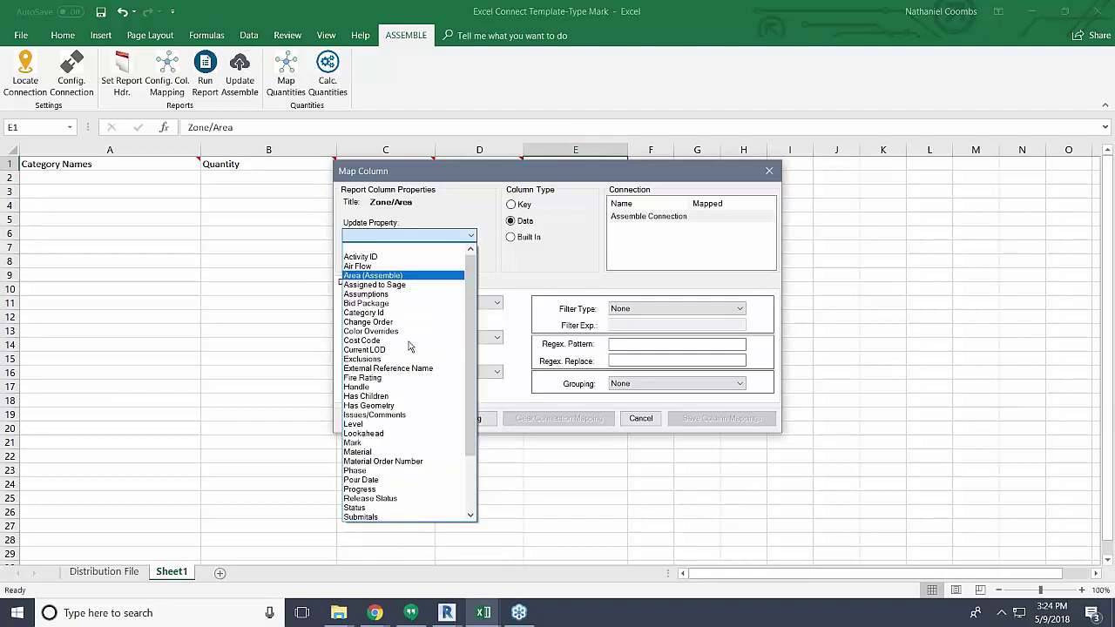
scroll(409, 348, "down", 3)
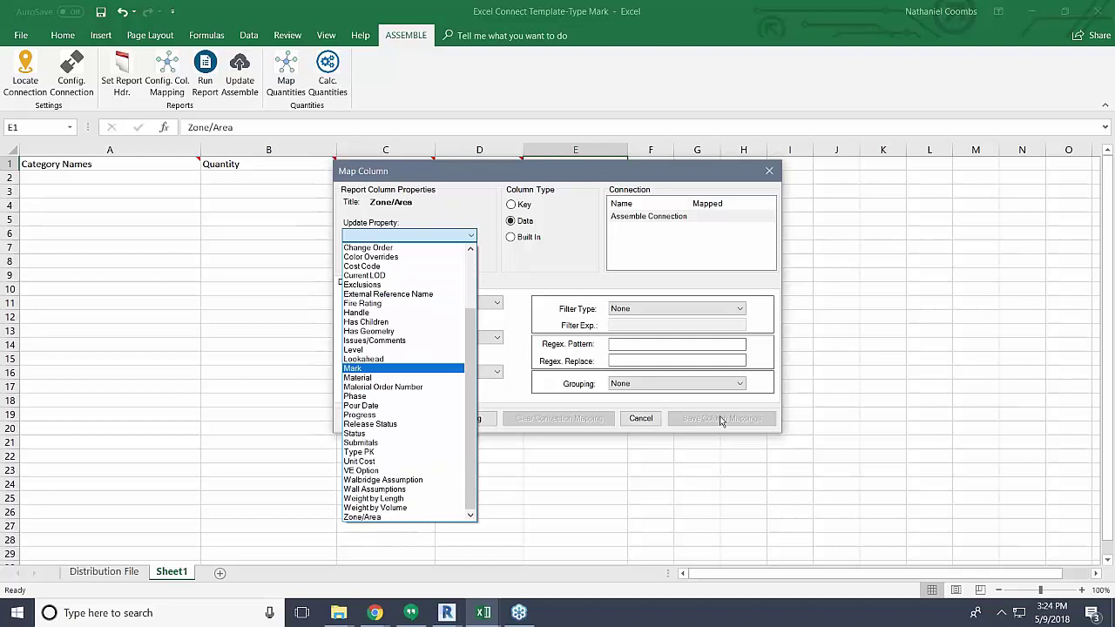
left_click(721, 422)
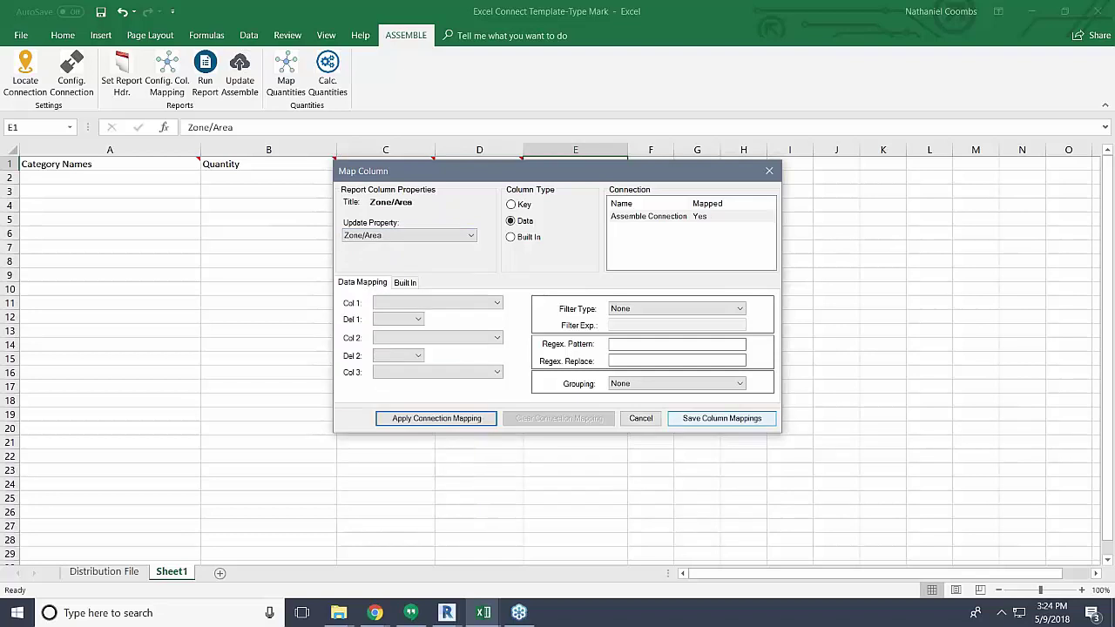
left_click(721, 418)
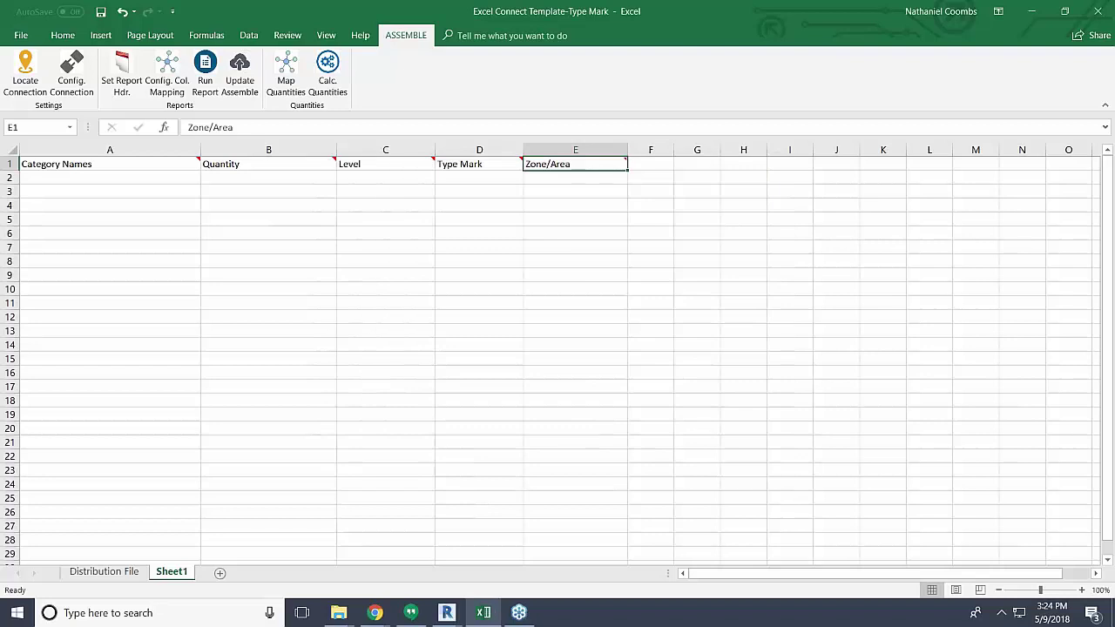
Run the report to pull 27 doors from Assemble, then widen column A to show full names
left_click(286, 74)
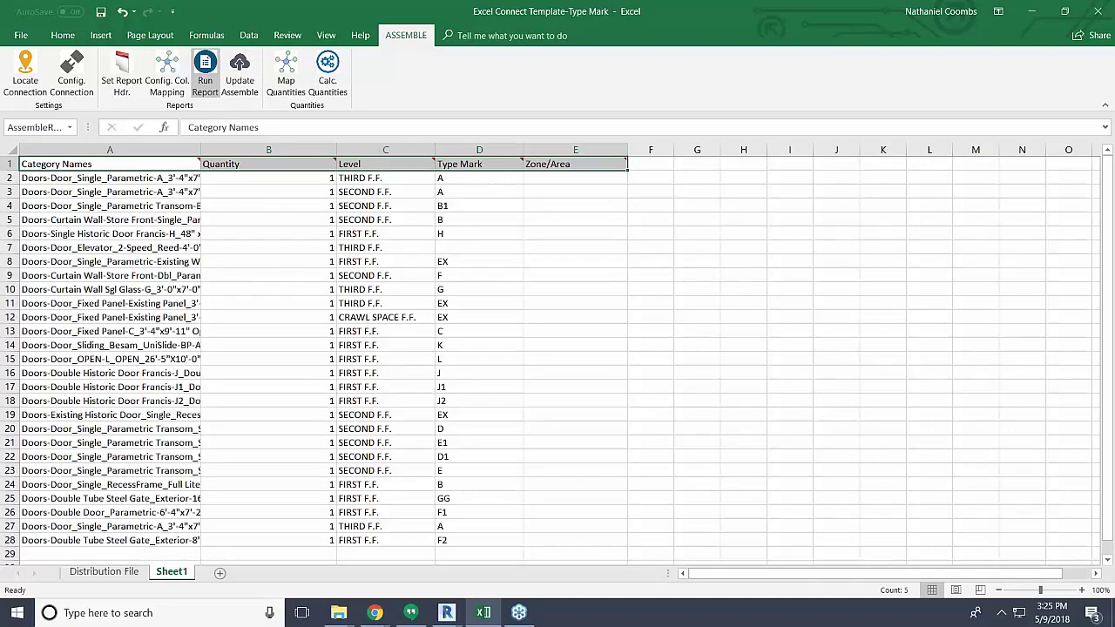
left_click_drag(200, 149, 200, 149)
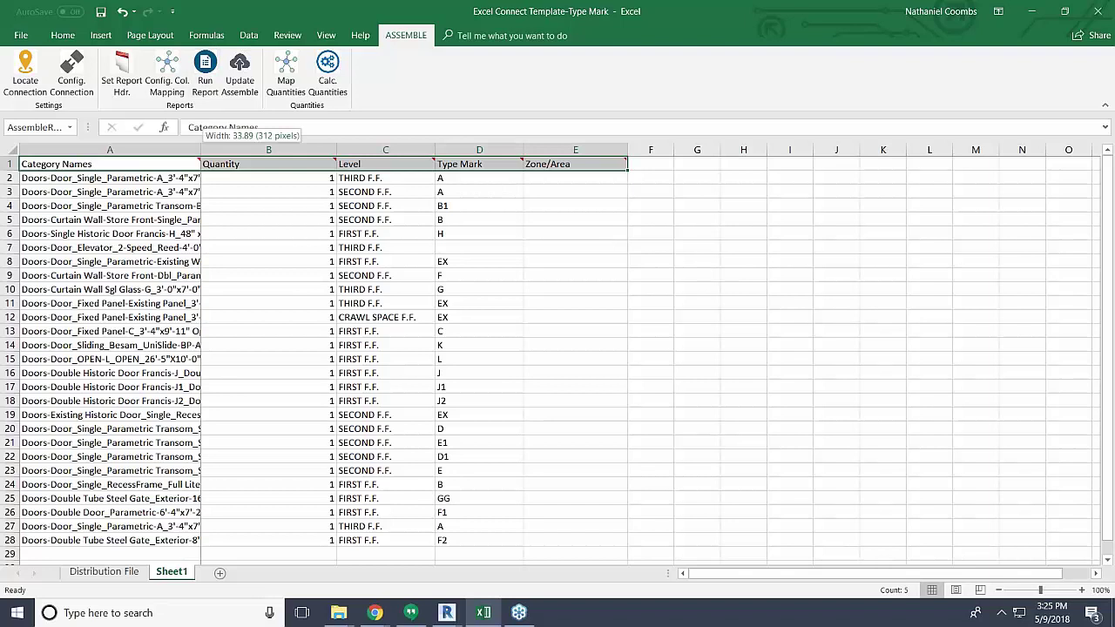
left_click_drag(200, 150, 296, 150)
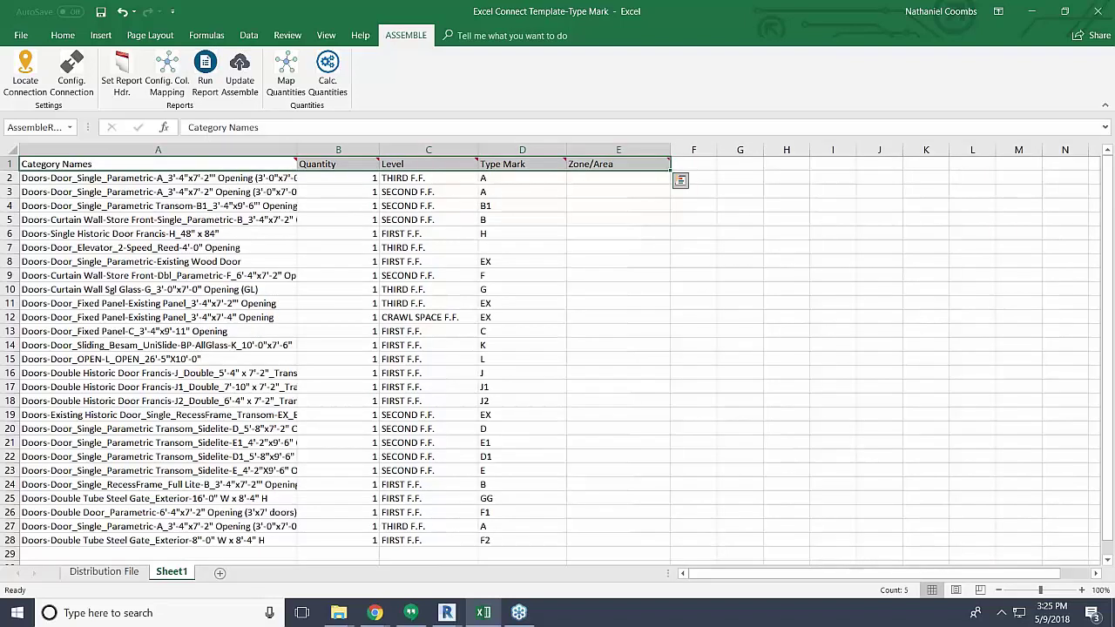
left_click_drag(296, 149, 398, 150)
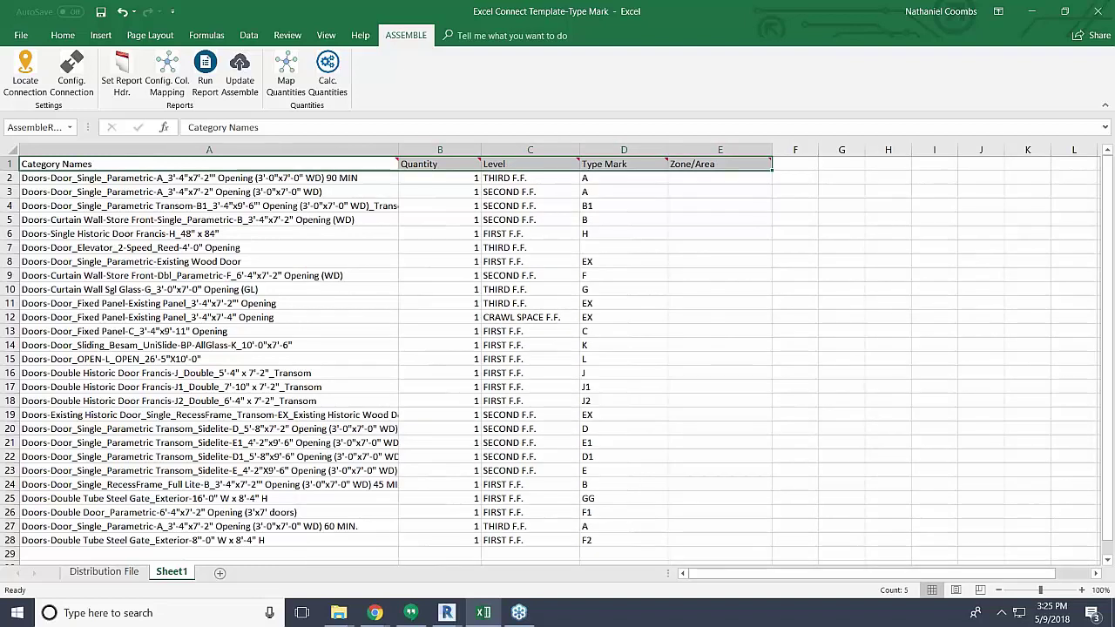
left_click_drag(398, 150, 424, 150)
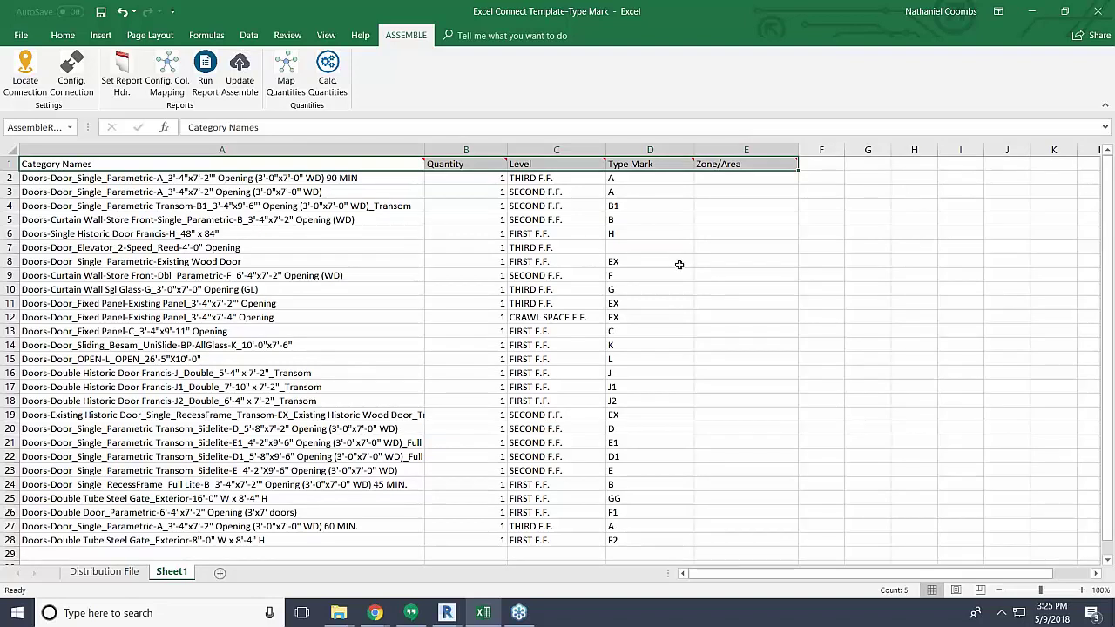
Fill E2:E8 with 'Zone 1'
left_click(758, 175)
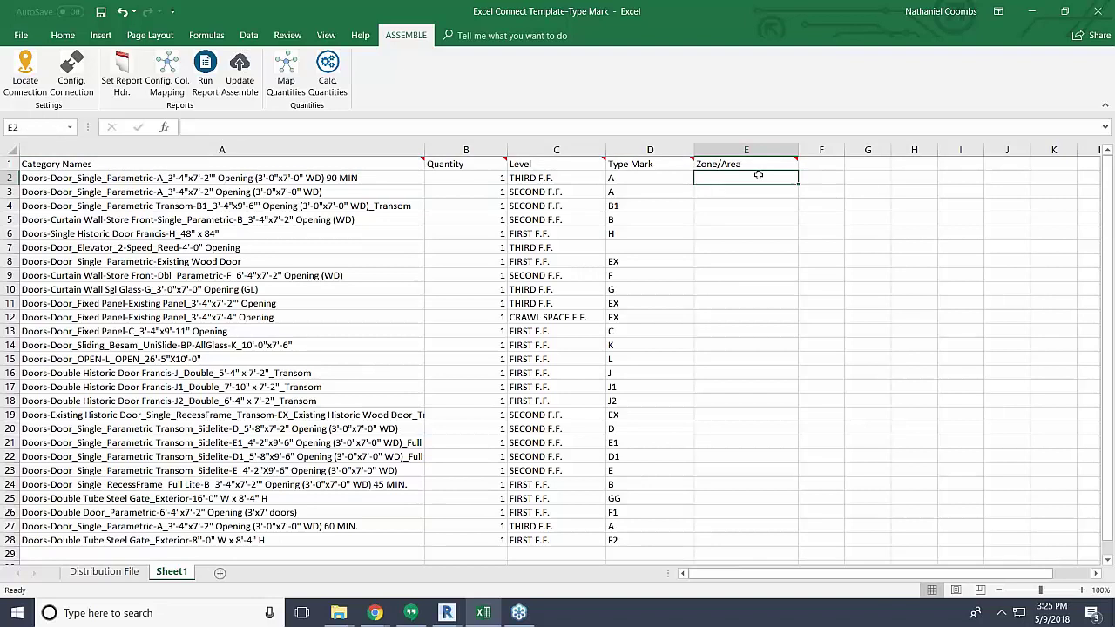
type("Zone 1")
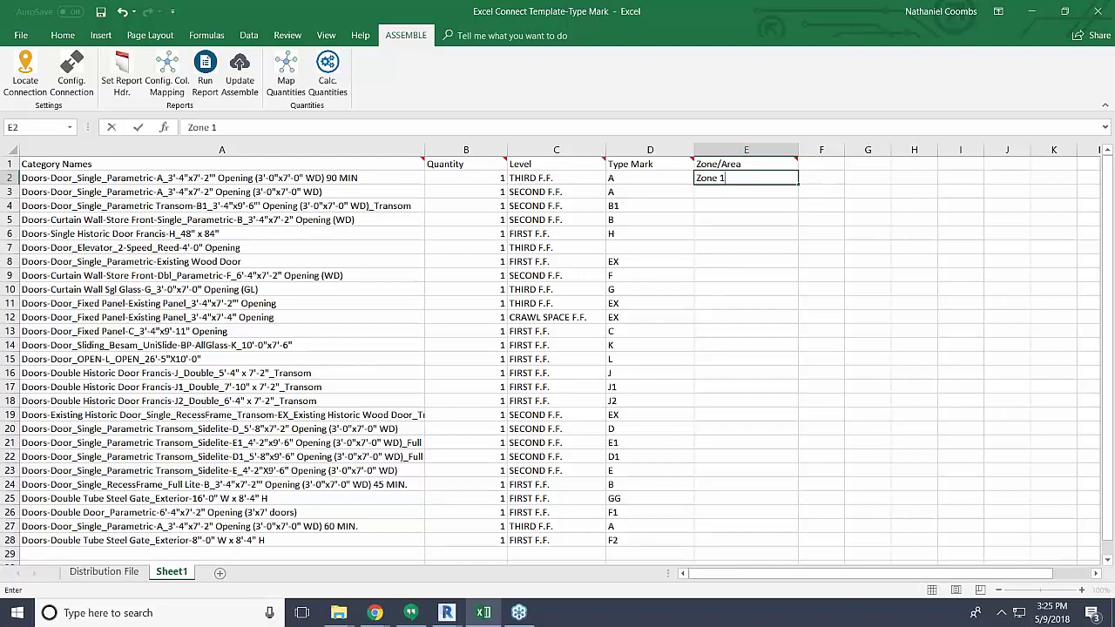
key("ctrl+Return")
key("ctrl+c")
key("Down")
key("shift+Down")
key("shift+Down")
key("shift+Down")
key("shift+Down")
key("shift+Down")
key("shift+Down")
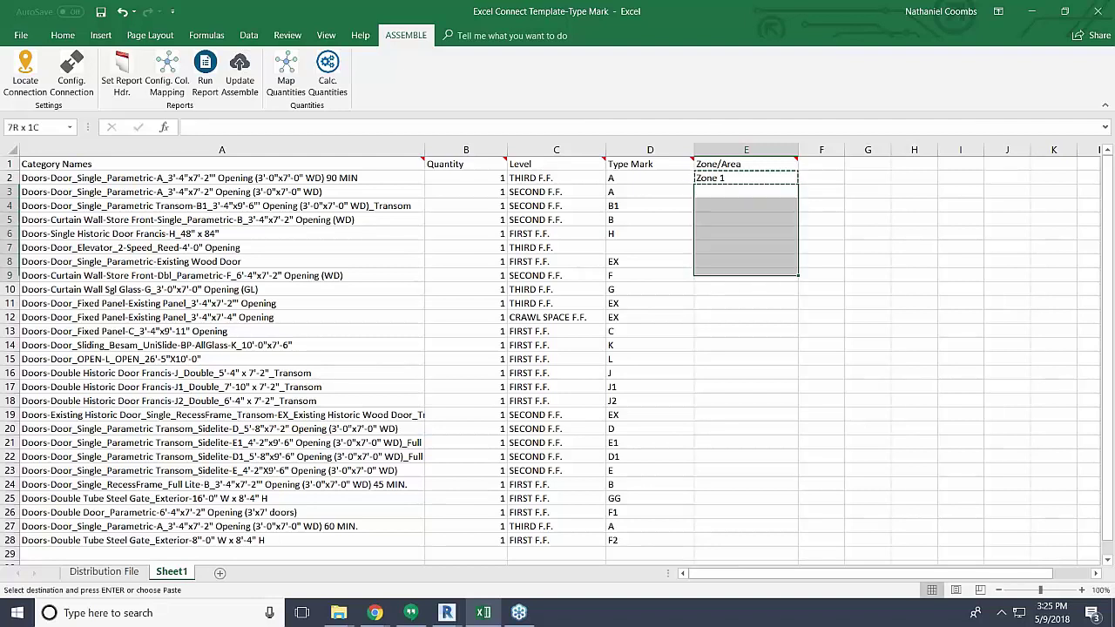
key("ctrl+v")
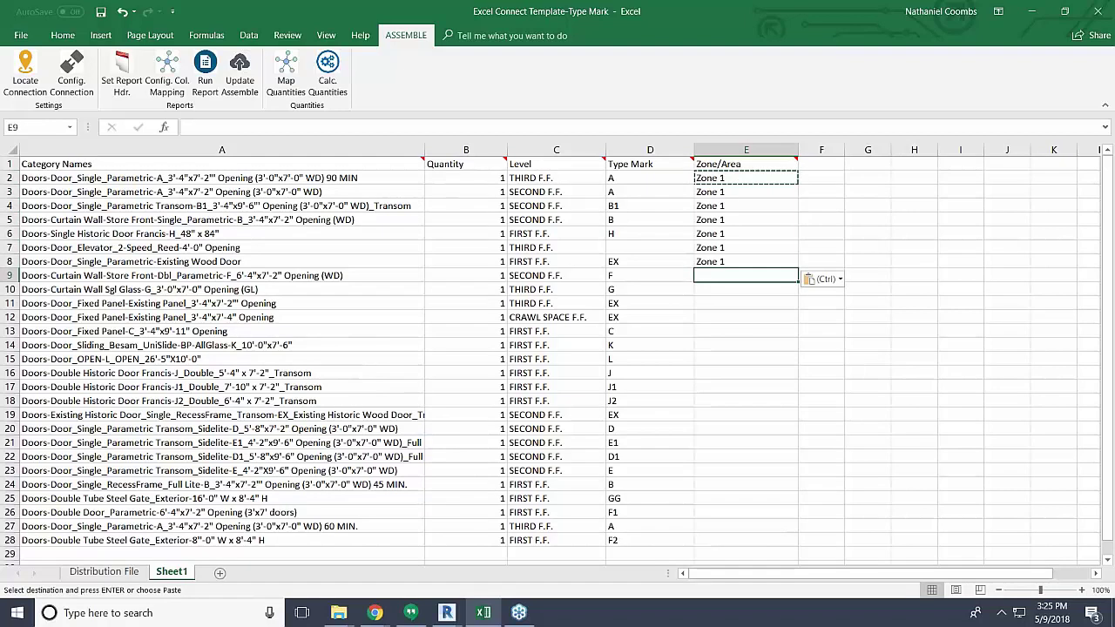
Fill E9:E14 with 'Zone 2'
type("Zone 2")
key("ctrl+c")
key("Down")
left_click(721, 344, "shift")
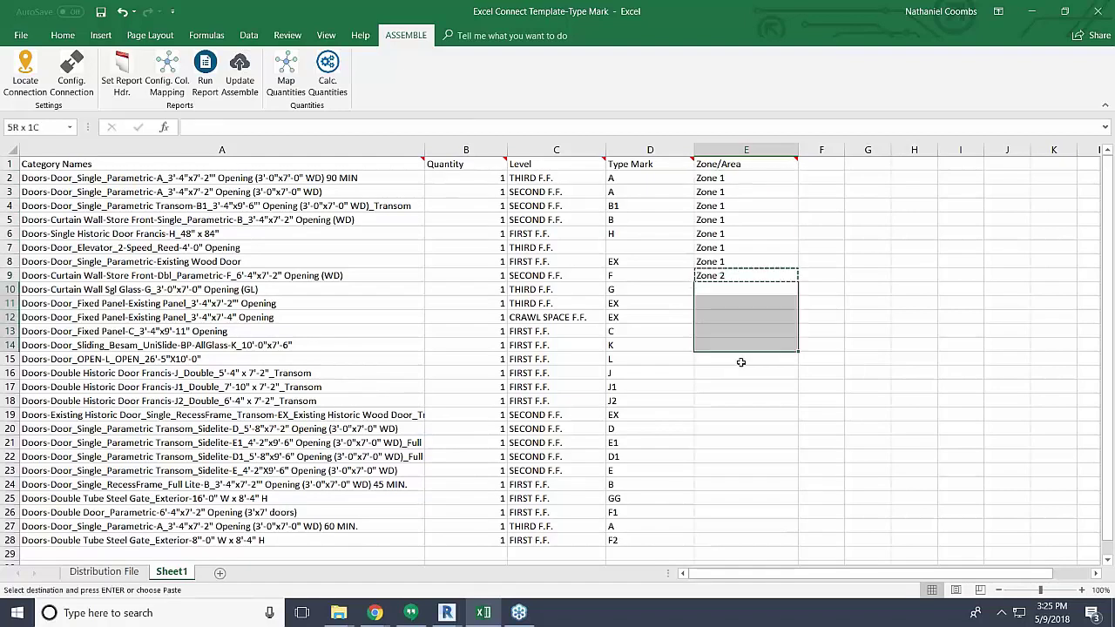
key("ctrl+v")
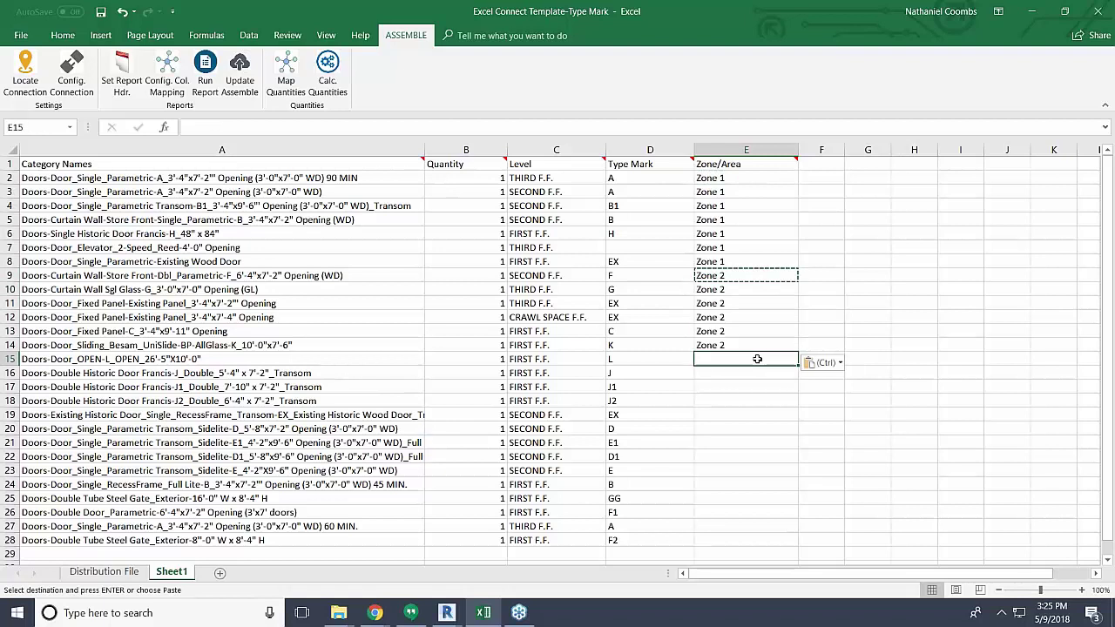
right_click(739, 360)
key("Escape")
Fill E15:E21 with 'Zone 3'
type("Zone 3")
key("ctrl+Return")
key("ctrl+c")
key("Down")
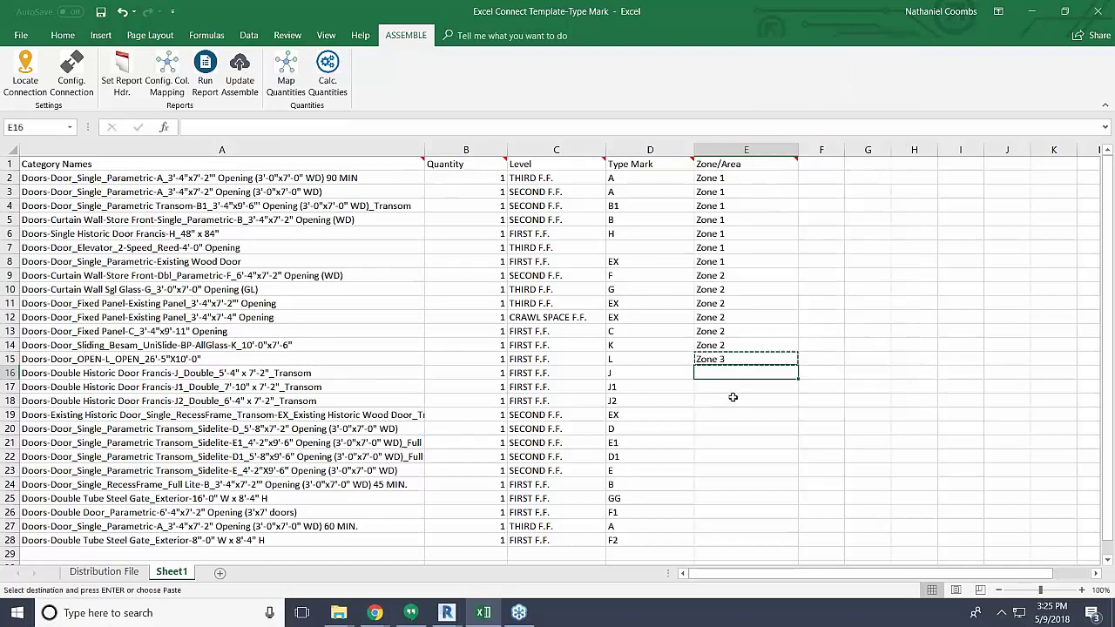
left_click(737, 442, "shift")
key("ctrl+v")
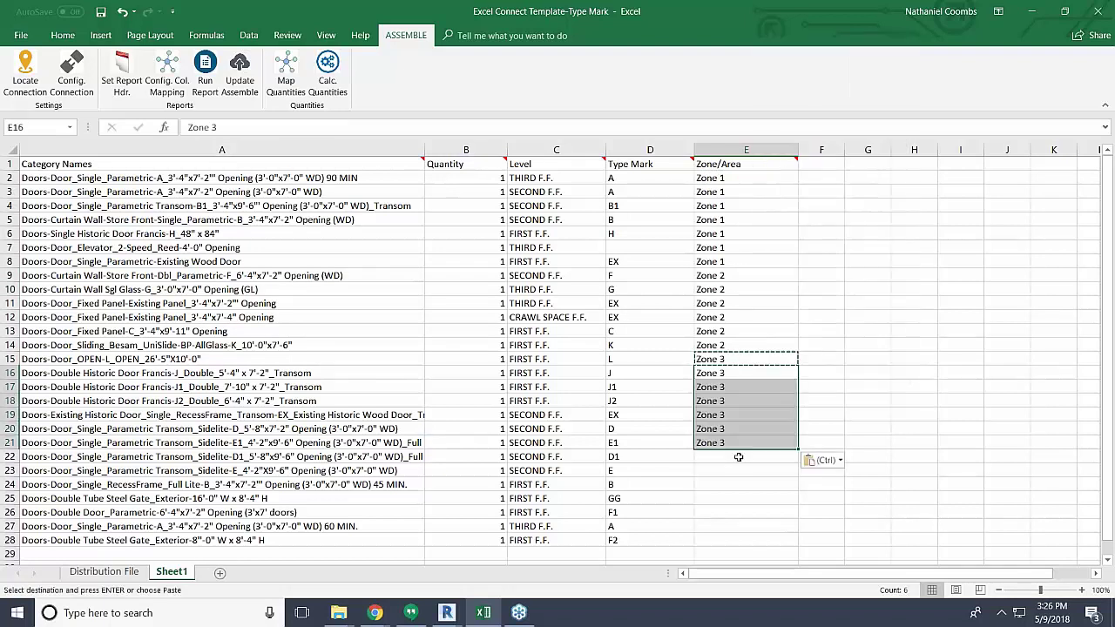
Fill E22:E28 with 'Zone 4'
left_click(738, 457)
type("Zone 4")
key("ctrl+Return")
key("ctrl+c")
key("Down")
key("shift+Down")
key("shift+Down")
key("shift+Down")
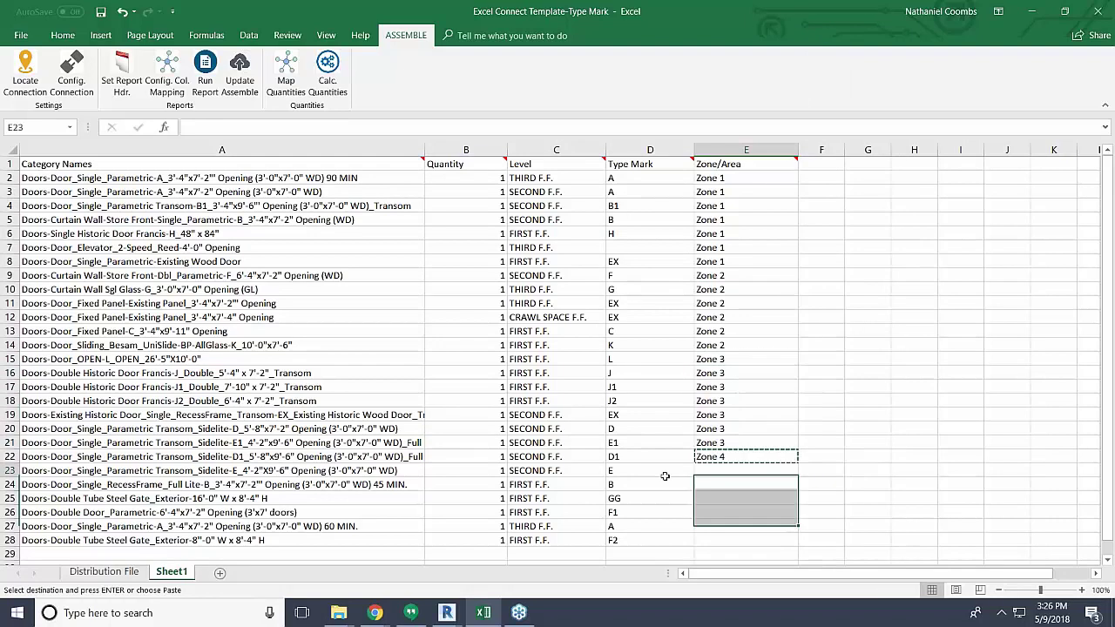
key("shift+Down")
key("shift+Down")
key("ctrl+v")
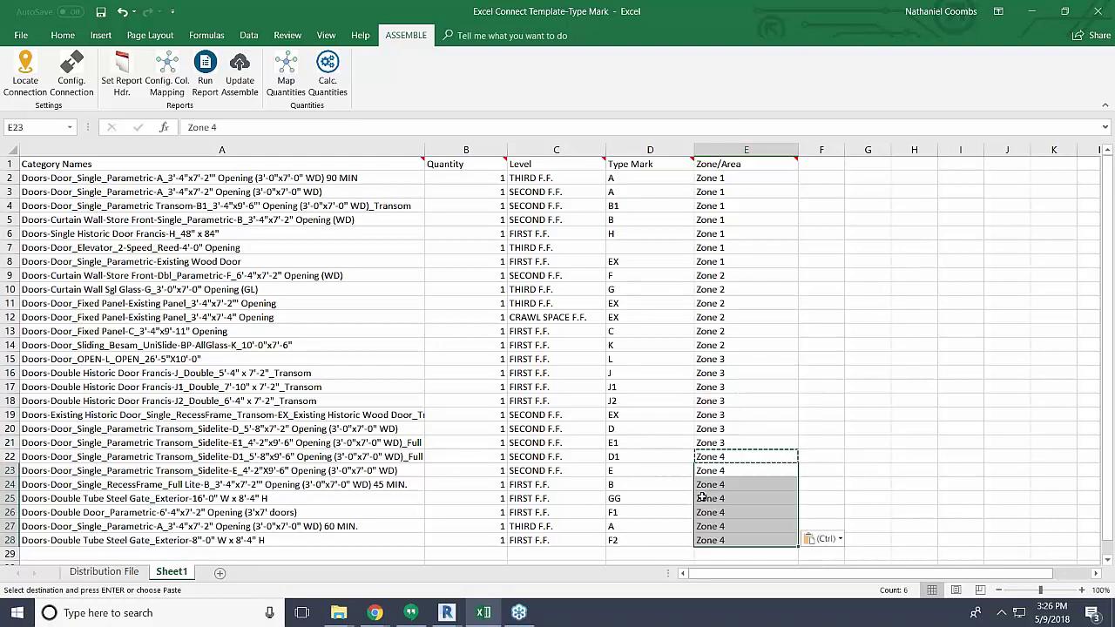
scroll(670, 514, "down", 5)
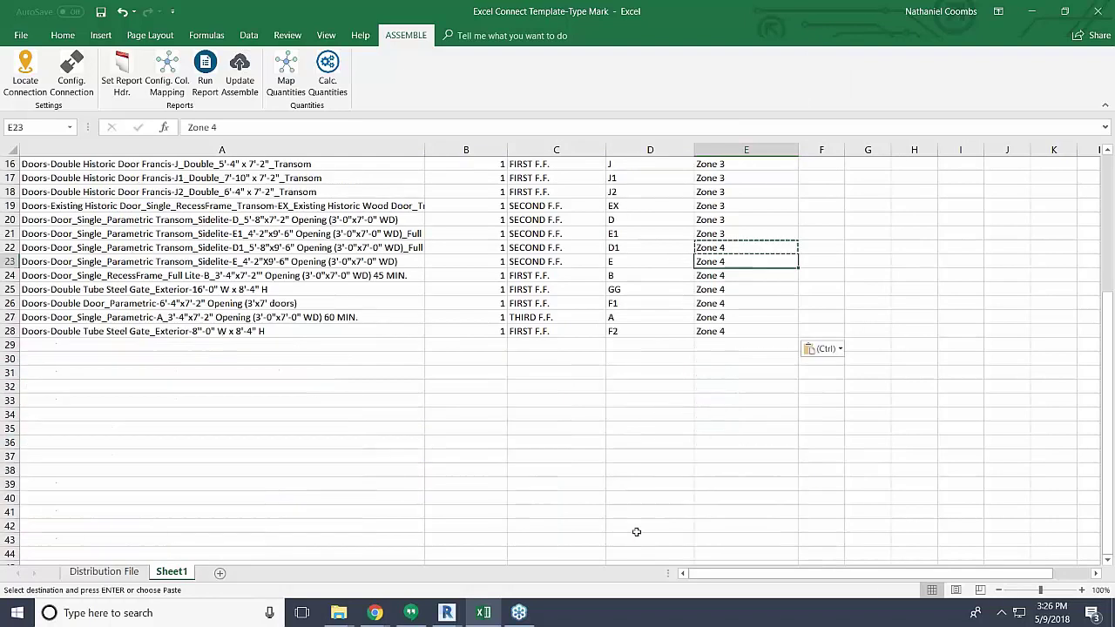
scroll(635, 531, "up", 5)
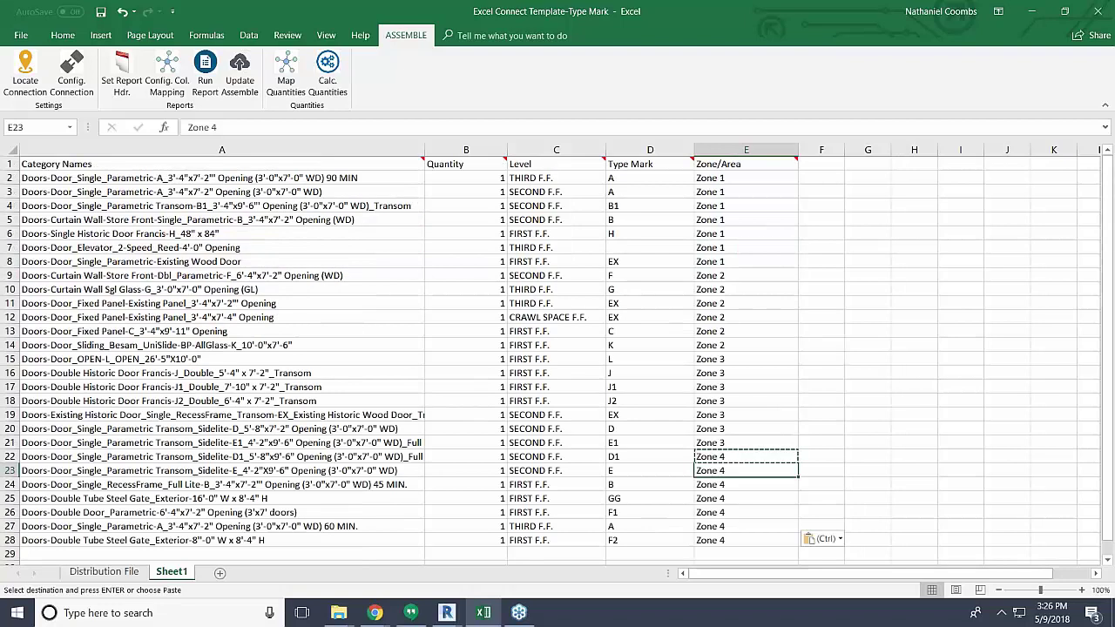
Push the report's Zone 1–4 assignments for all 27 doors to Assemble with Update Assemble
left_click(867, 358)
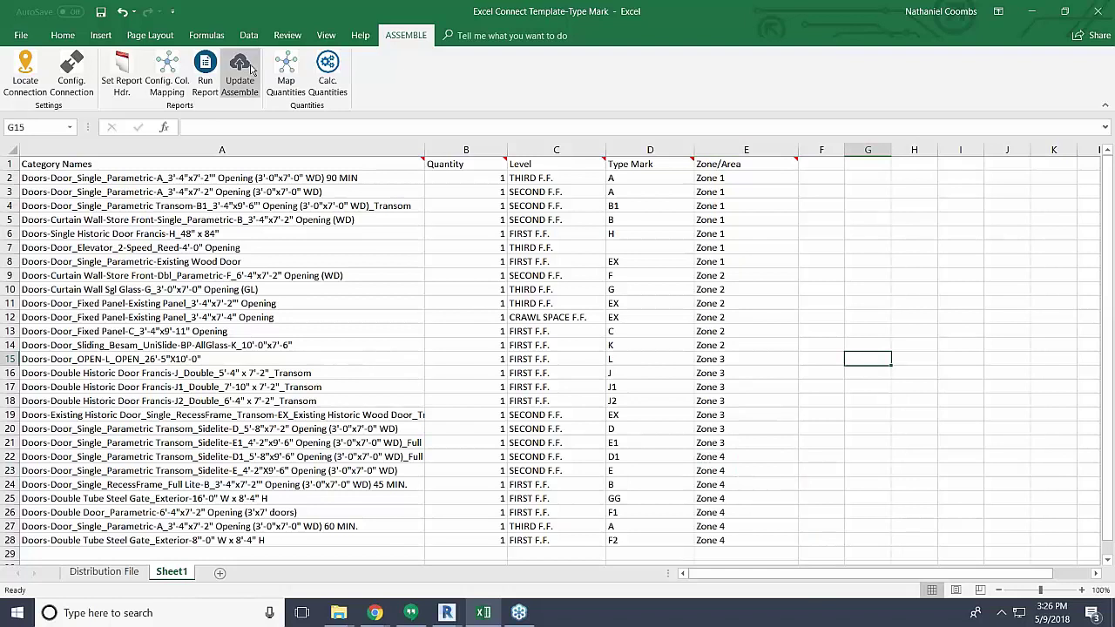
left_click(251, 68)
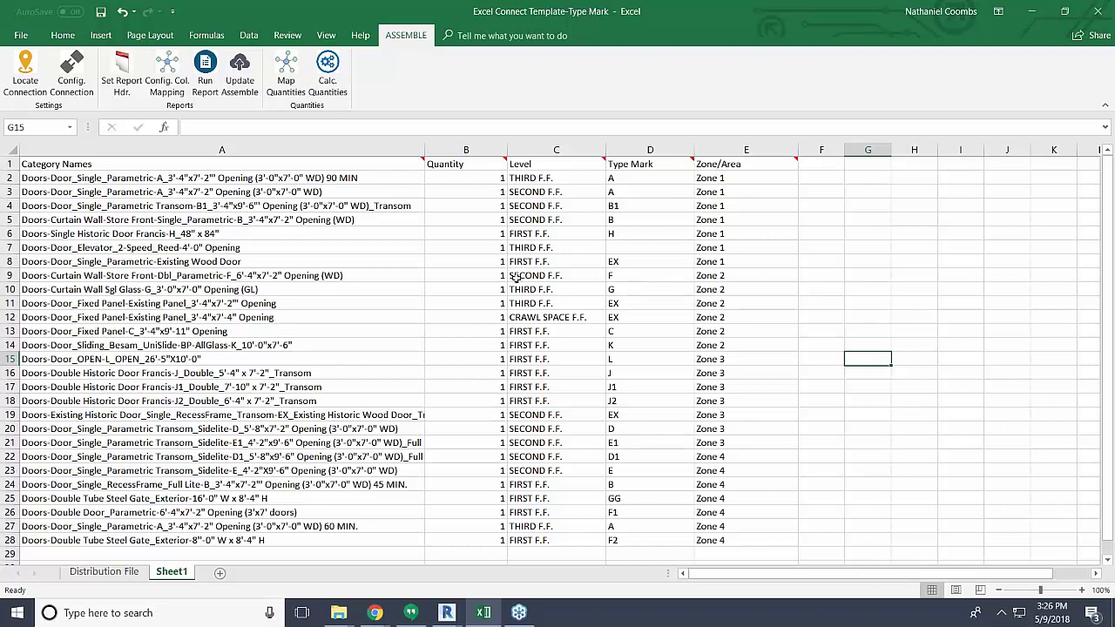
left_click(239, 74)
left_click(374, 612)
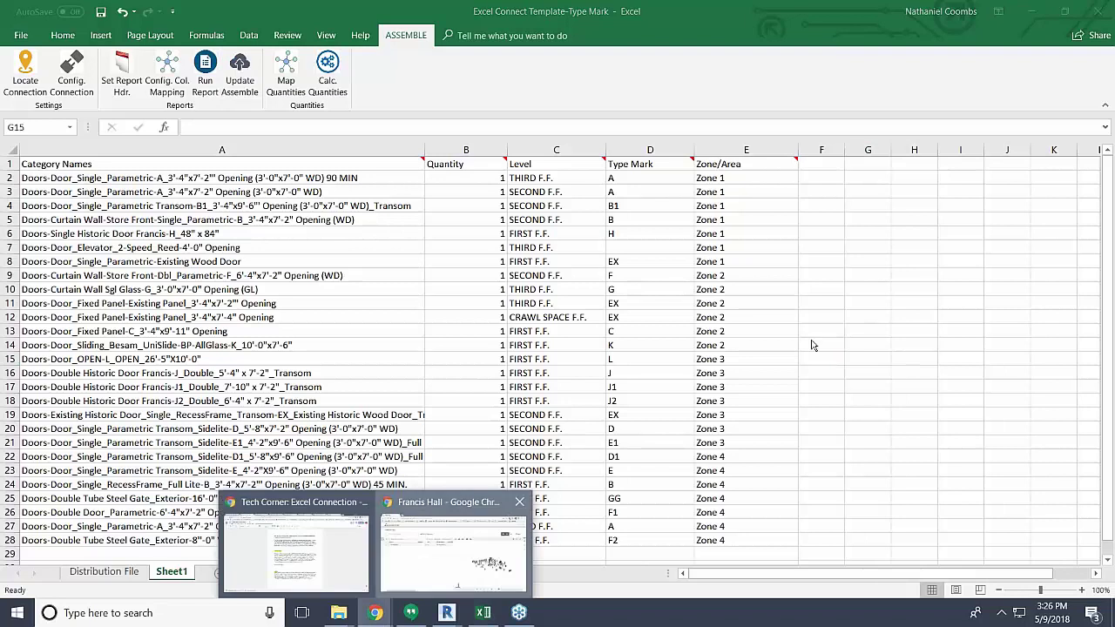
Reload the Francis Hall Doors by Zone/Area page and collapse all groups to show Zone 1–4
left_click(453, 552)
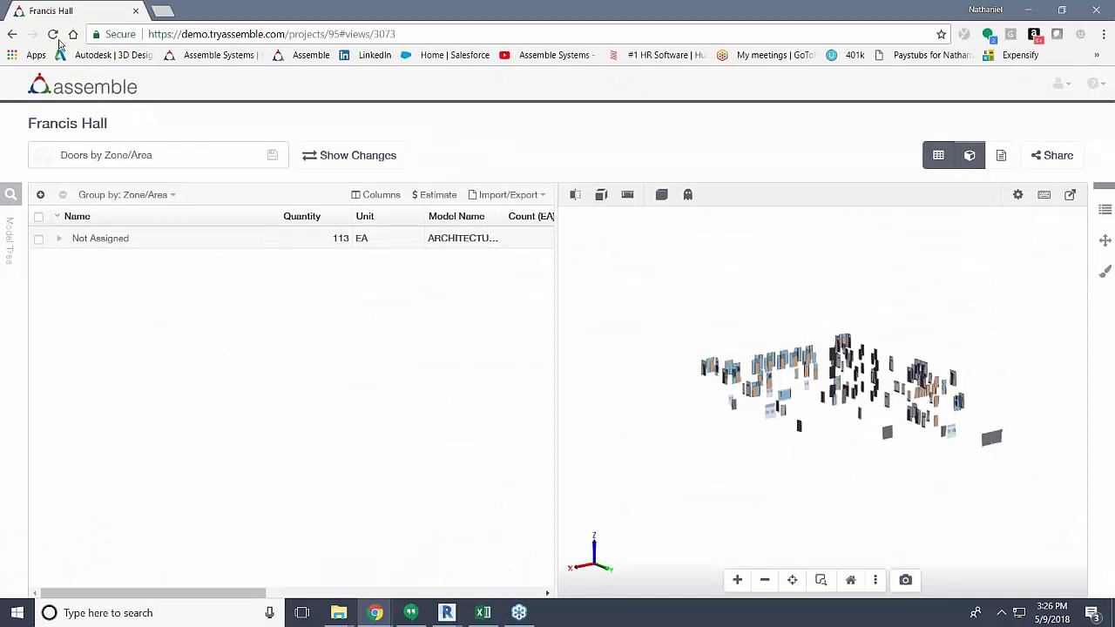
left_click(54, 35)
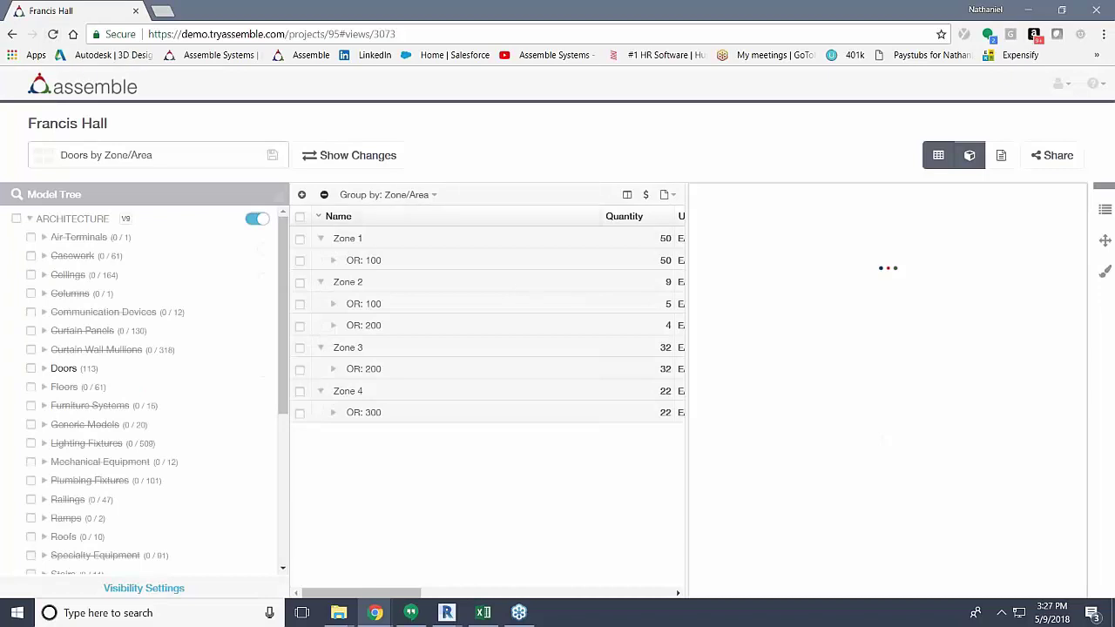
left_click(324, 194)
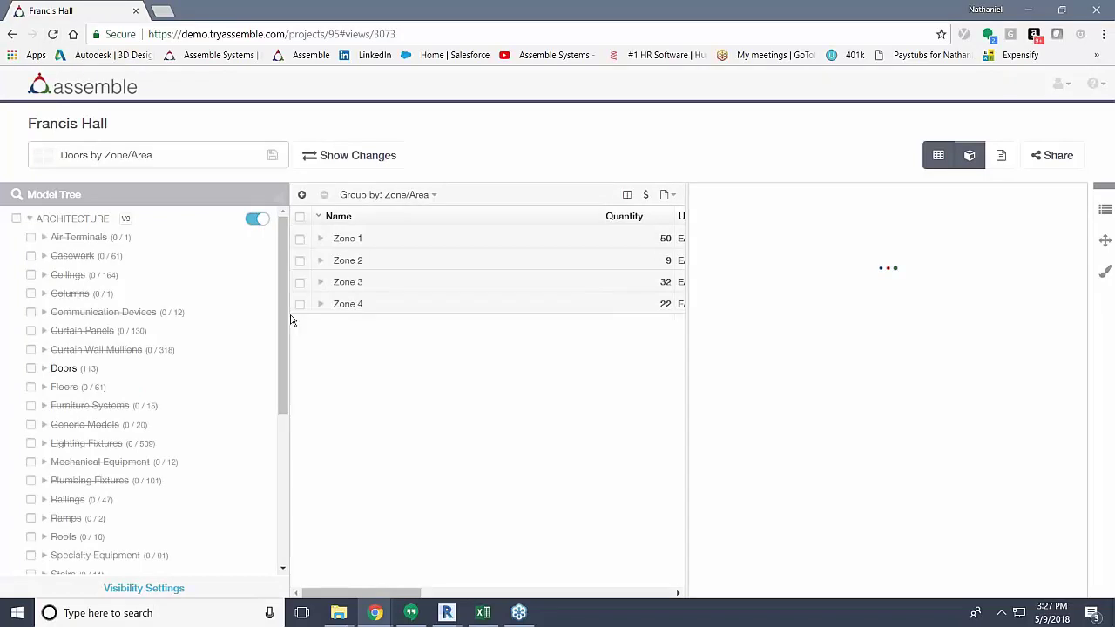